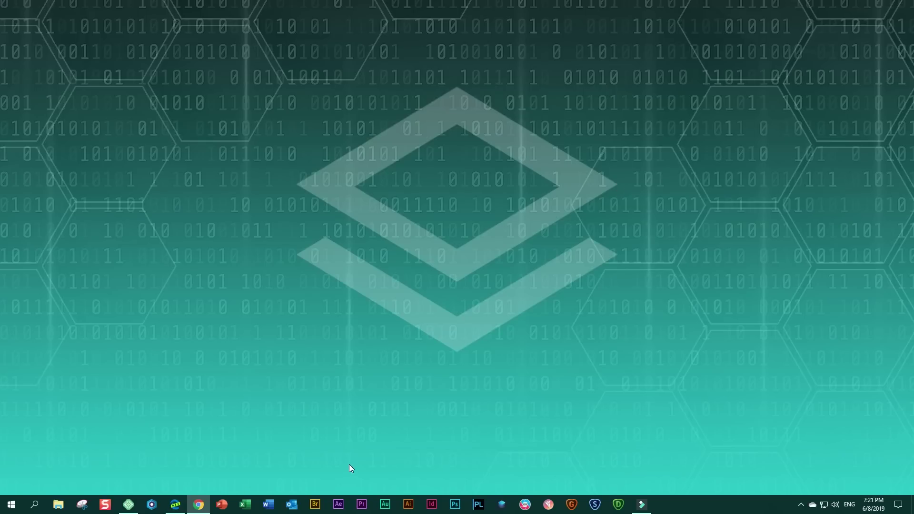
- Switch to Chrome, examine the finished Apollo Consultants page from the hero section to the footer, and close that browser window
left_click(182, 506)
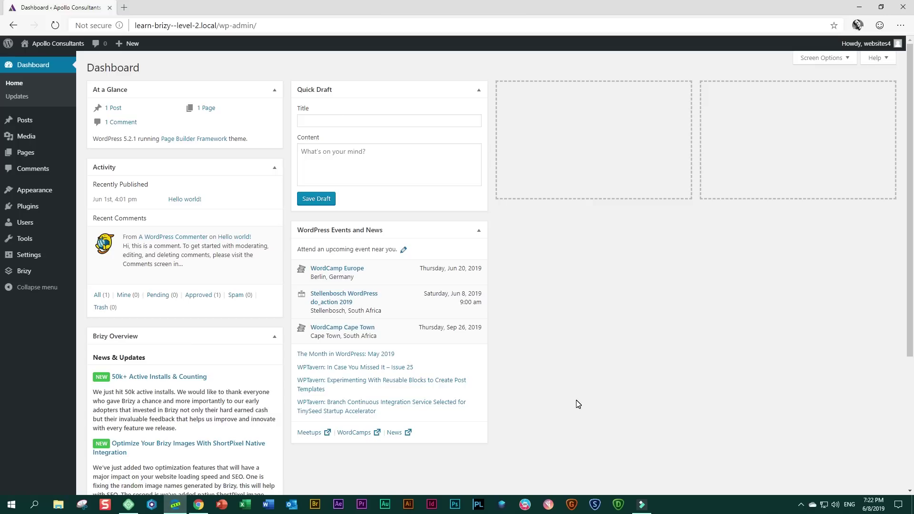
left_click(199, 504)
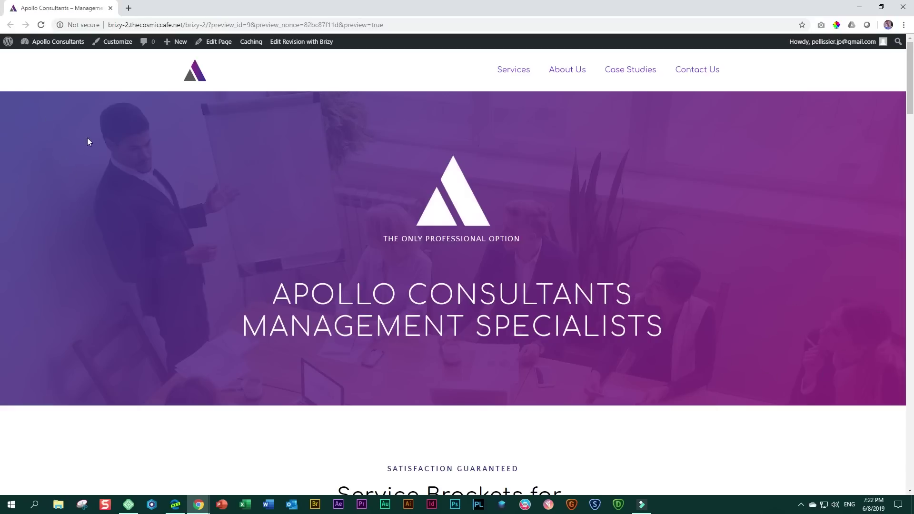
scroll(94, 177, "down", 3)
scroll(94, 173, "down", 5)
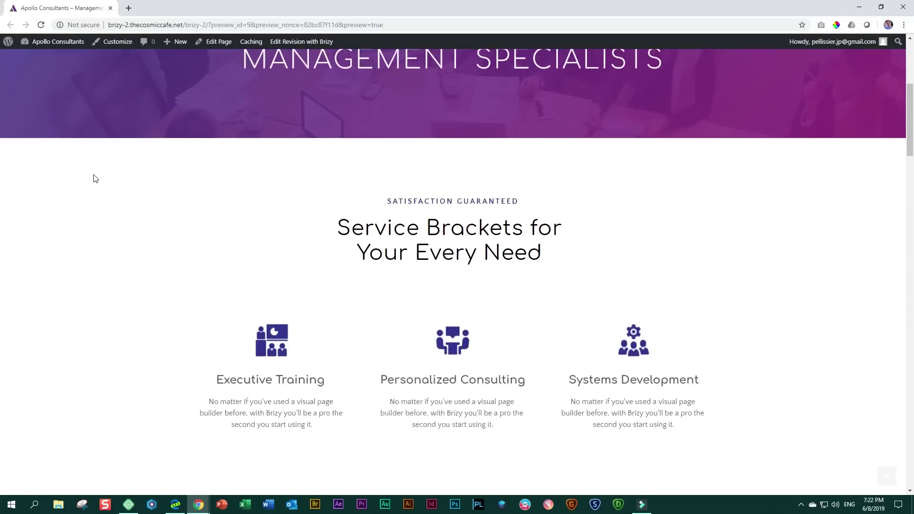
scroll(94, 180, "down", 10)
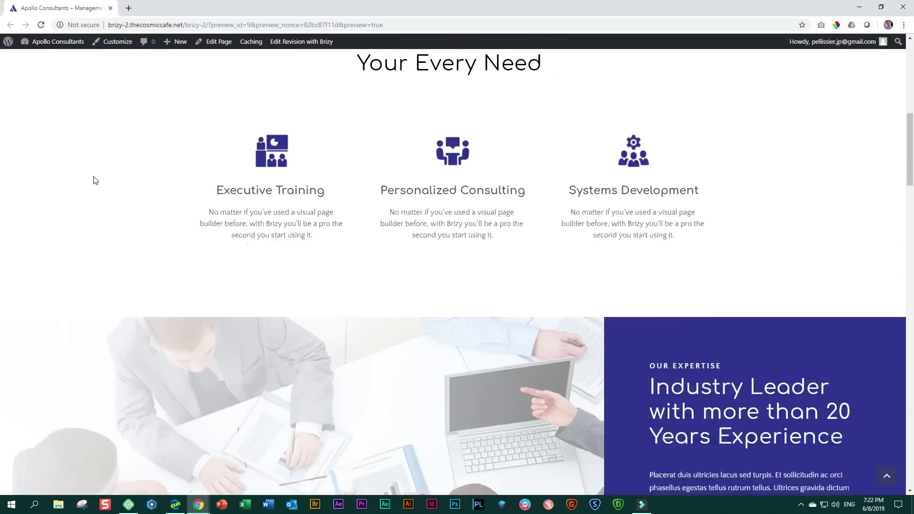
scroll(101, 177, "up", 20)
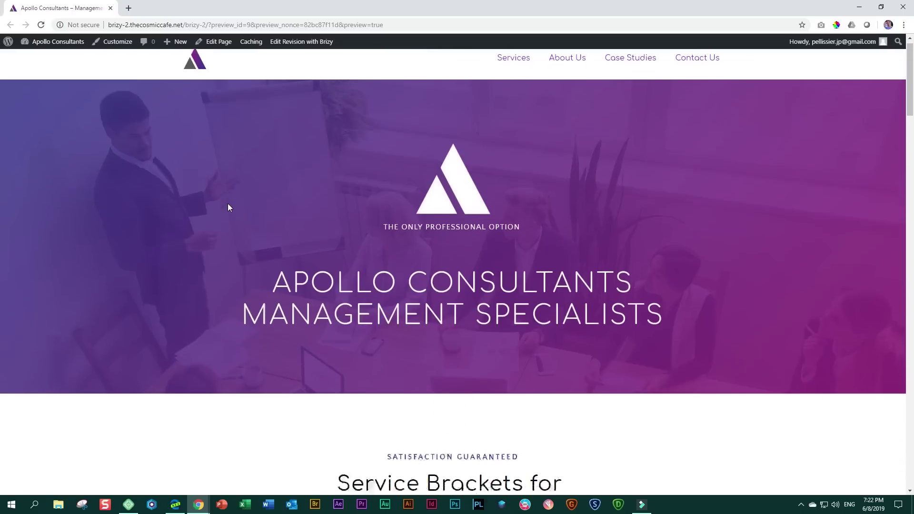
scroll(221, 224, "down", 15)
scroll(223, 233, "down", 20)
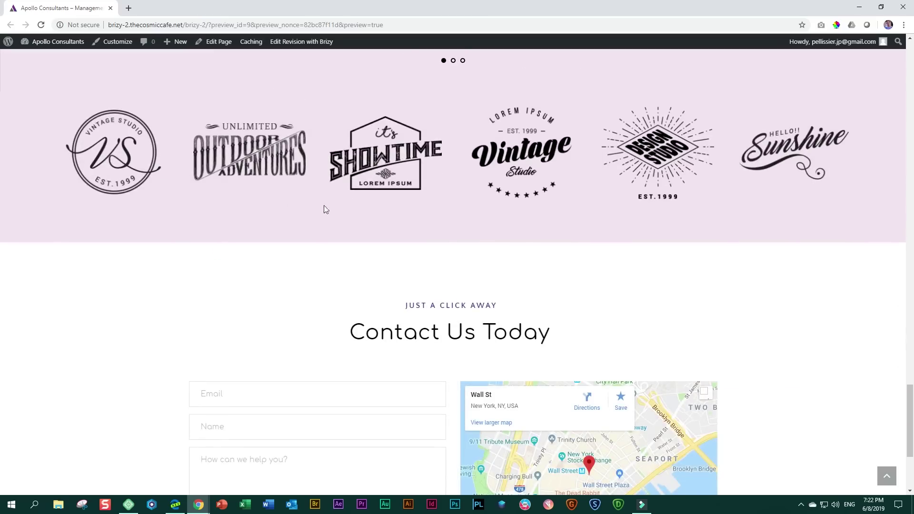
scroll(261, 320, "down", 4)
scroll(262, 318, "up", 1)
scroll(265, 321, "down", 1)
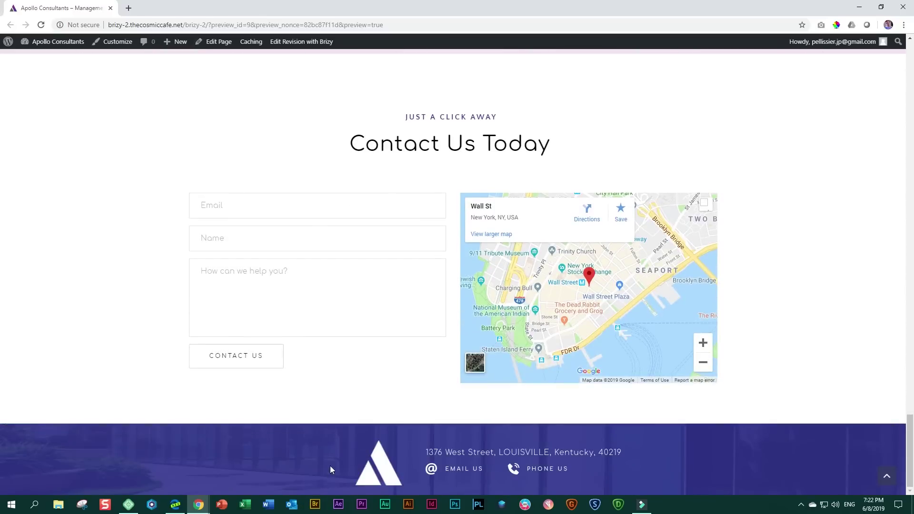
scroll(375, 371, "up", 4)
scroll(373, 369, "up", 20)
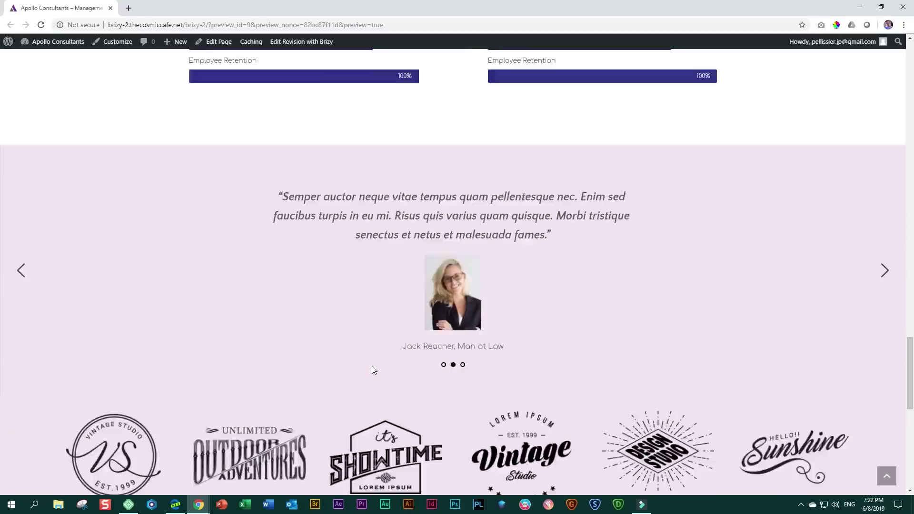
scroll(374, 370, "up", 6)
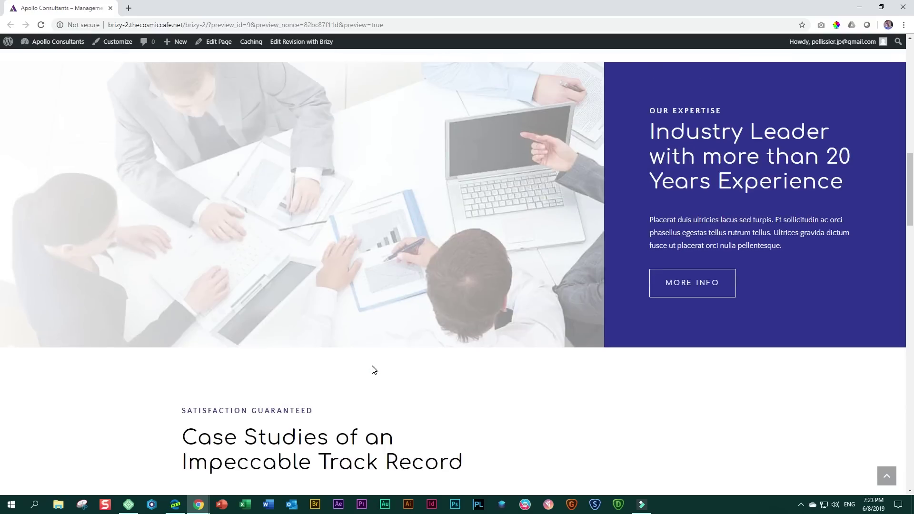
scroll(374, 370, "up", 5)
scroll(374, 370, "up", 5)
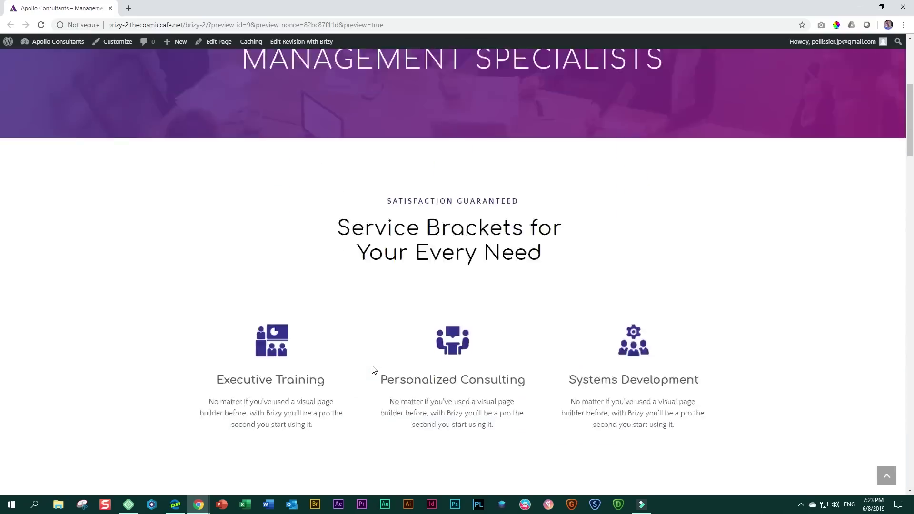
scroll(374, 370, "up", 5)
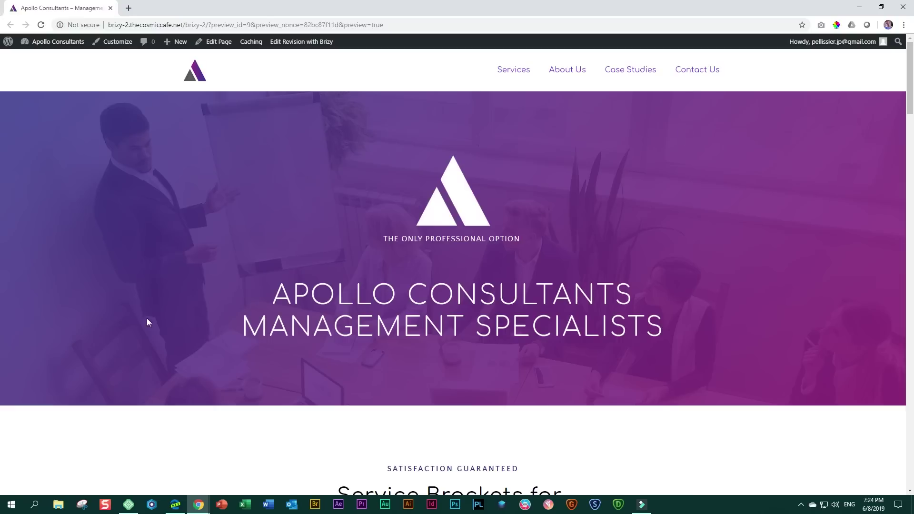
left_click_drag(402, 5, 367, 45)
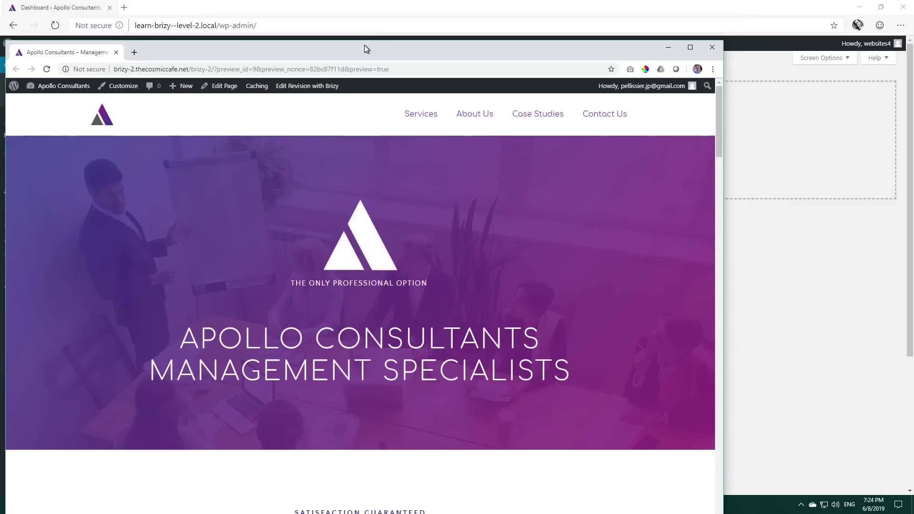
left_click(713, 51)
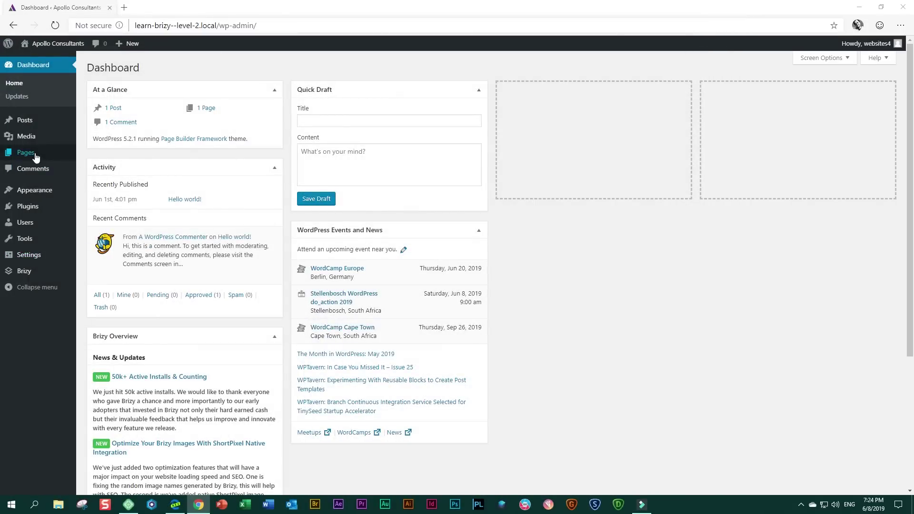
- Open the existing Home page from the WordPress pages list in the Brizy editor and add a blank block
mouse_move(33, 153)
left_click(101, 159)
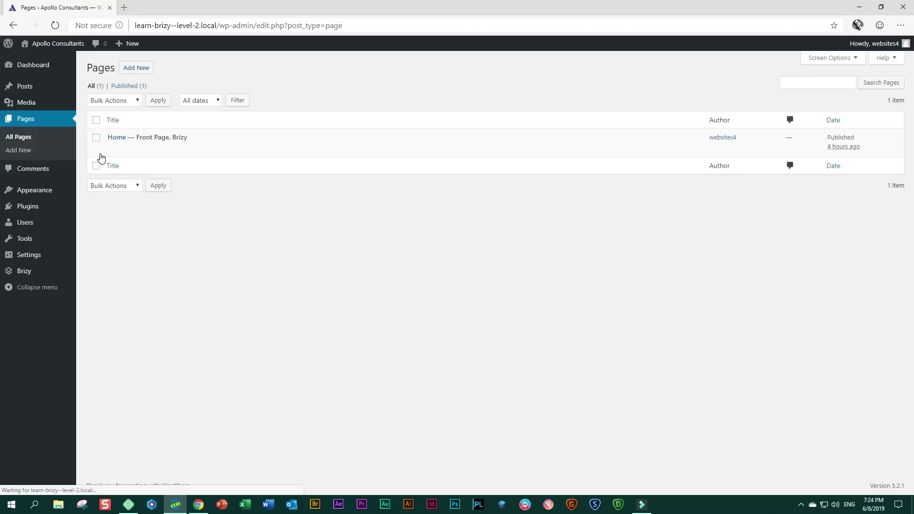
mouse_move(139, 155)
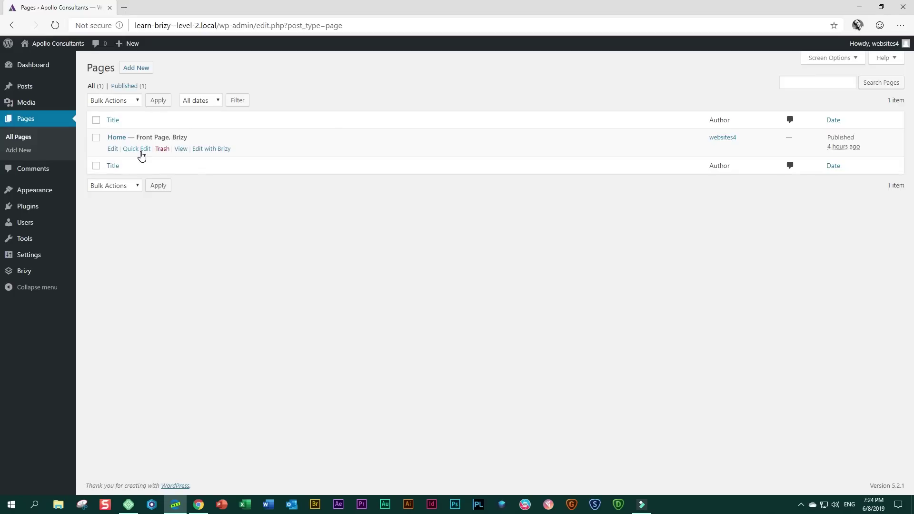
left_click(216, 149)
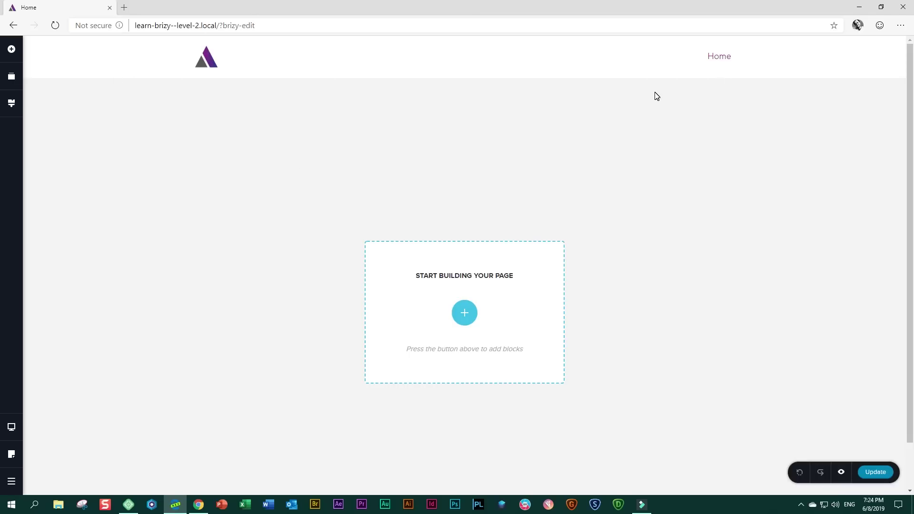
left_click(465, 314)
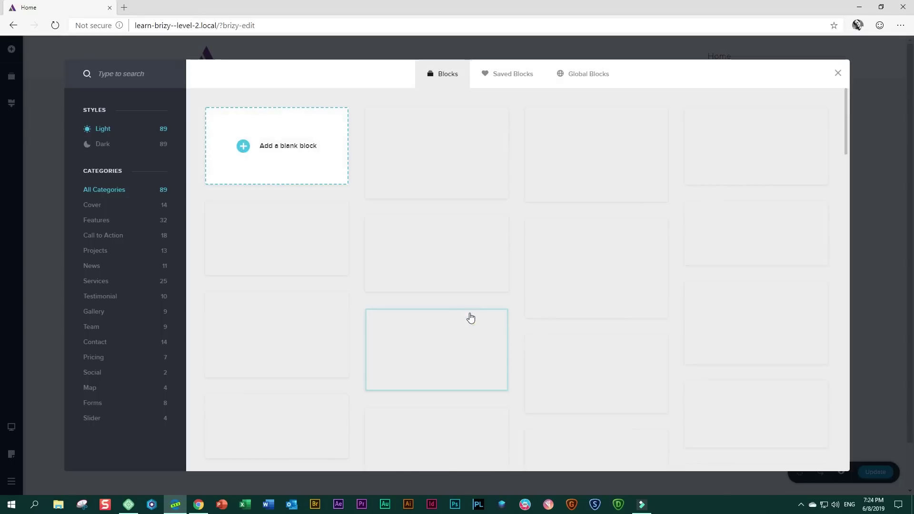
left_click(286, 147)
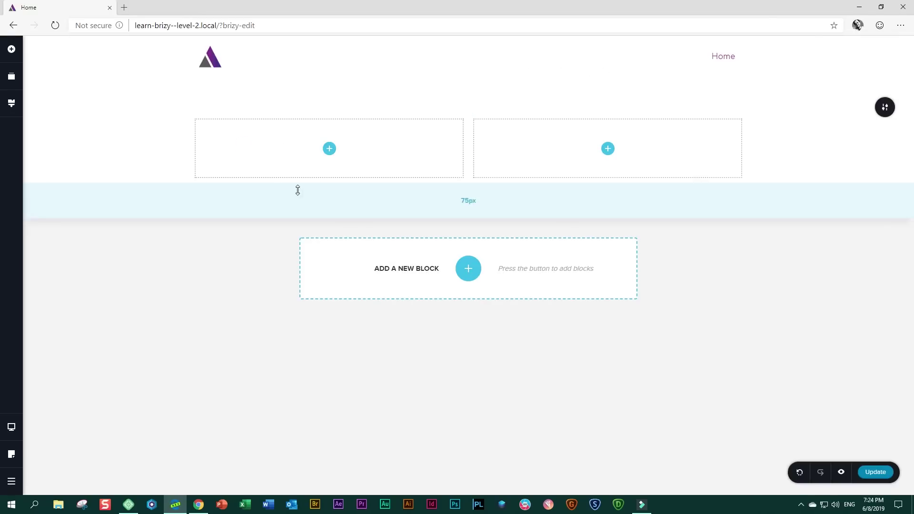
- Set Background-_-Hero.jpeg as the blank block's background image and move its focal point to the standing presenter
left_click(883, 109)
left_click(784, 107)
left_click(799, 195)
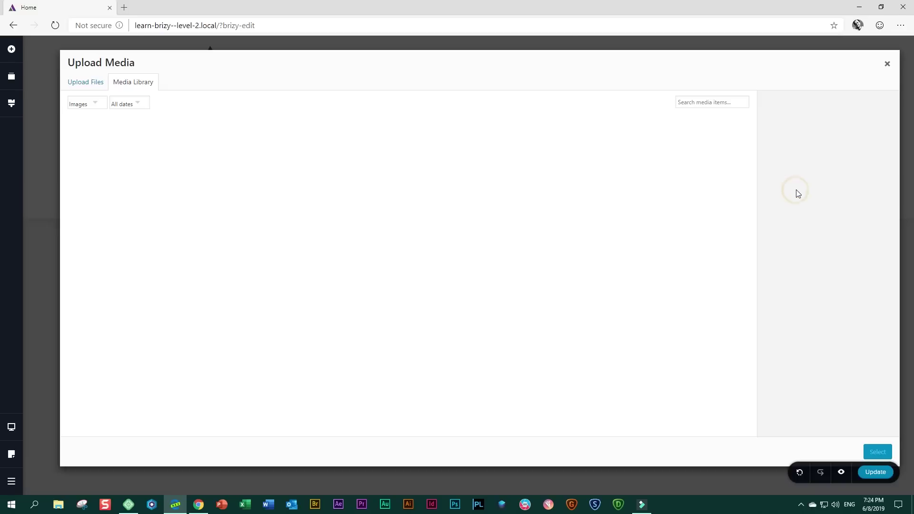
left_click(589, 219)
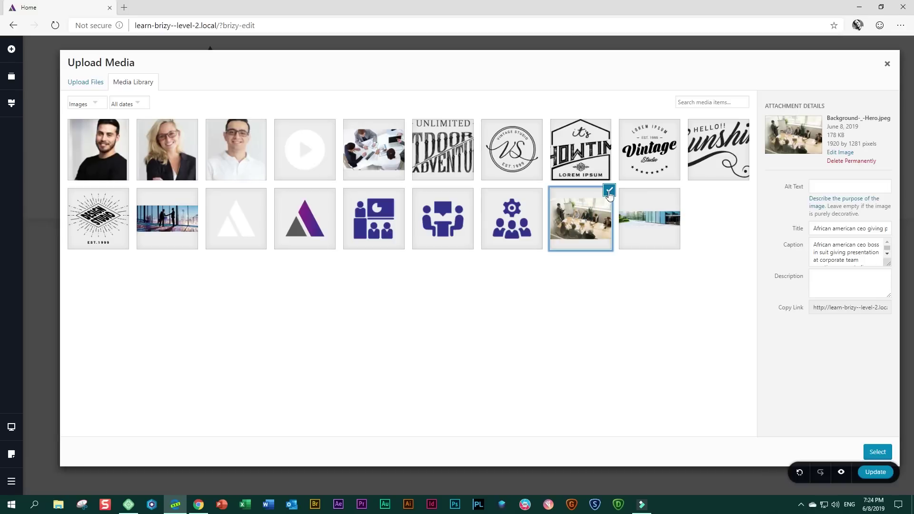
left_click(875, 452)
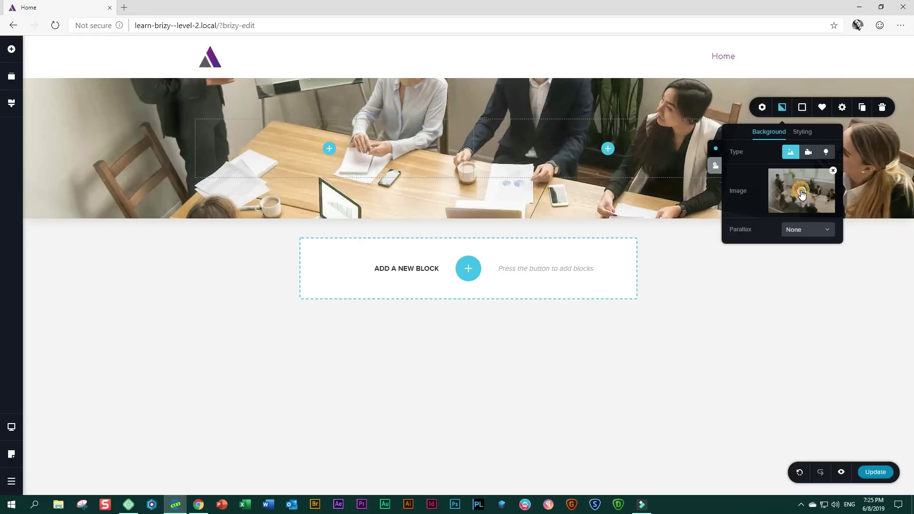
left_click_drag(802, 192, 780, 178)
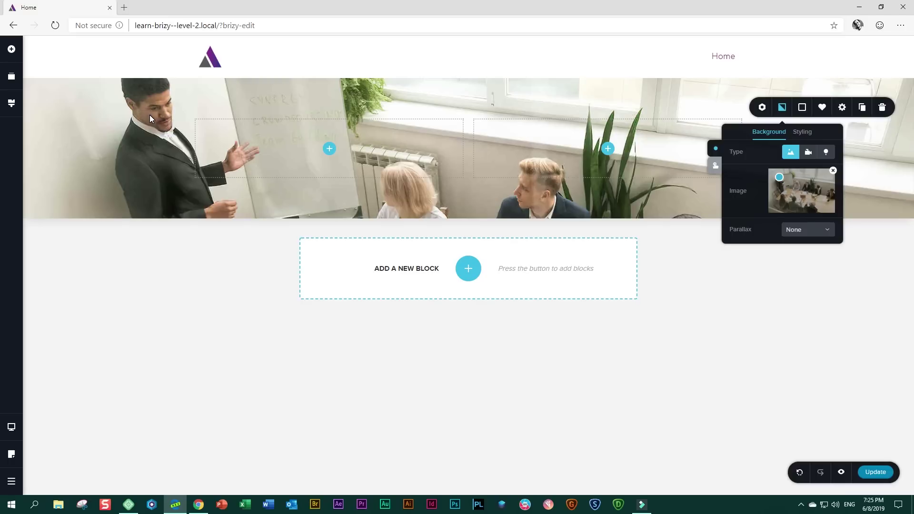
- Apply a linear gradient overlay to the block, using #952880 as start colour, #32358F as end colour and an angle of 315°
left_click(803, 111)
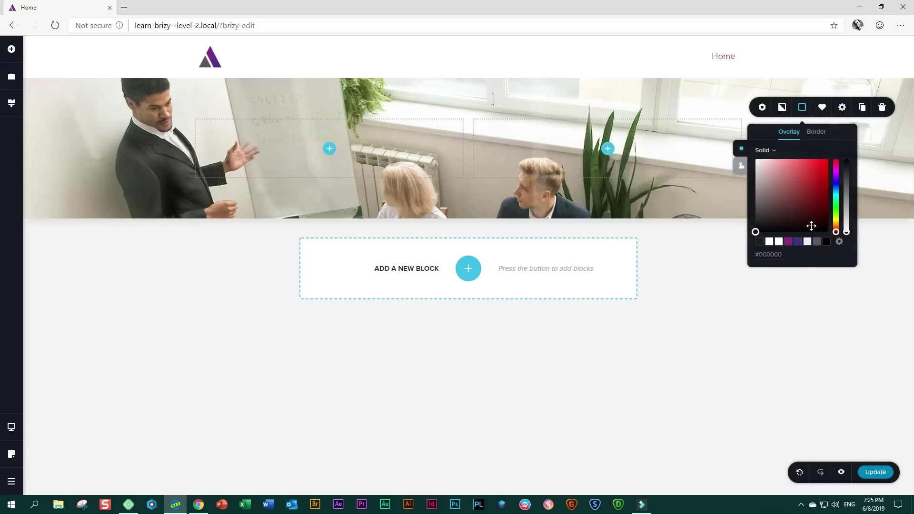
left_click(800, 244)
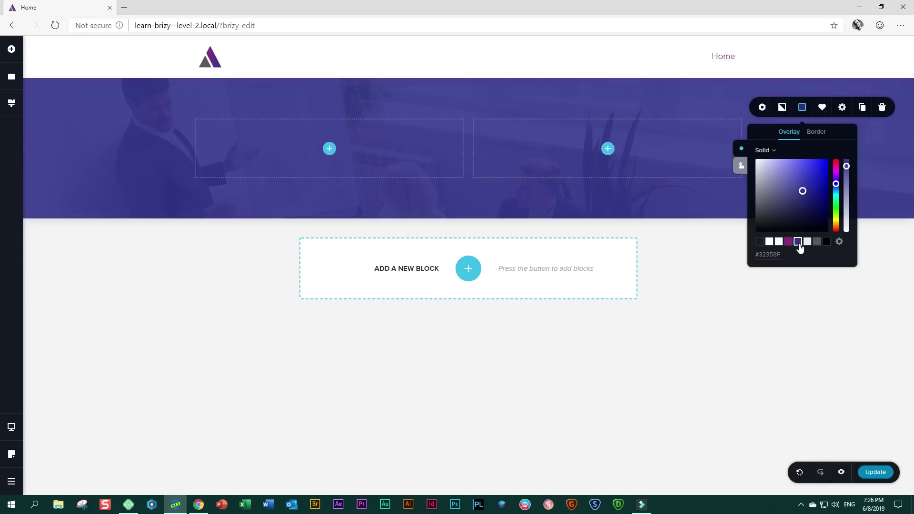
left_click(774, 150)
left_click(767, 179)
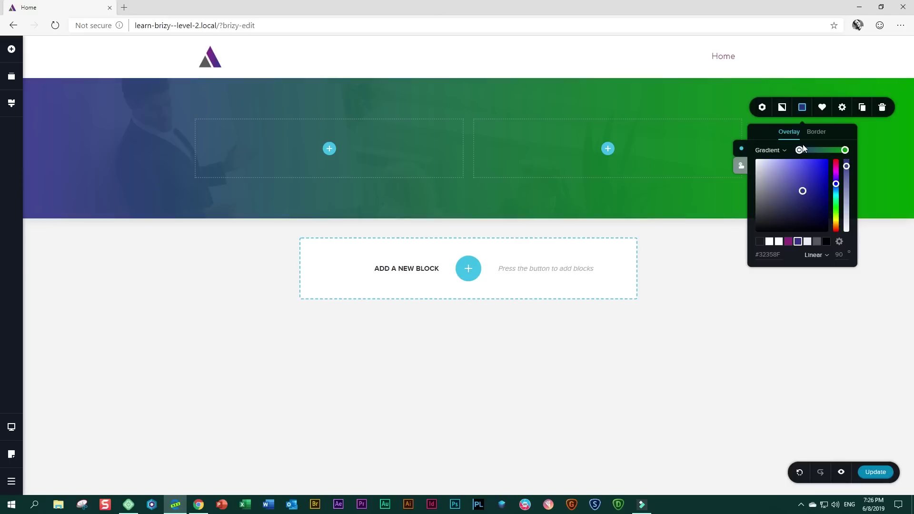
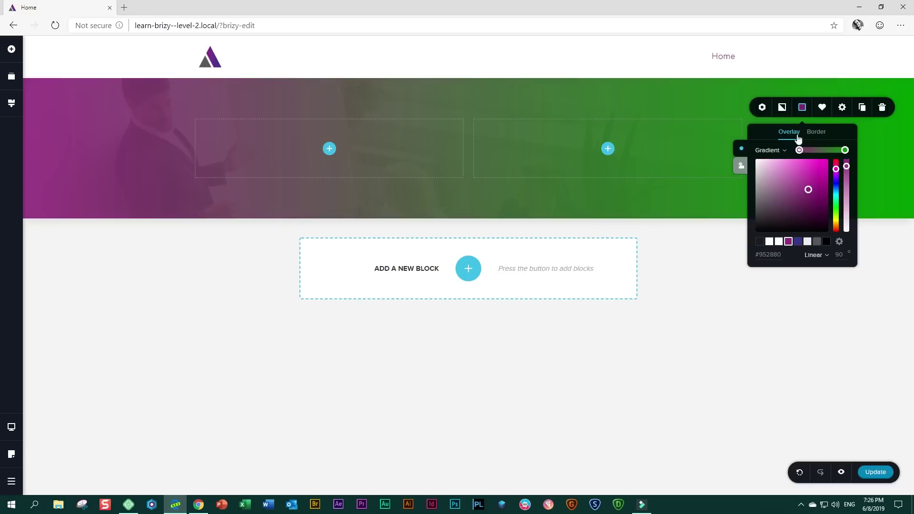
left_click(845, 151)
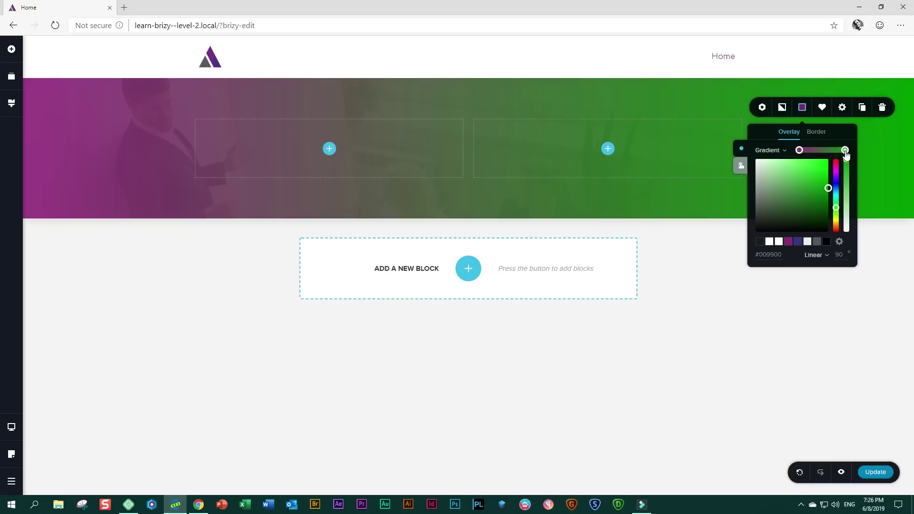
left_click(800, 242)
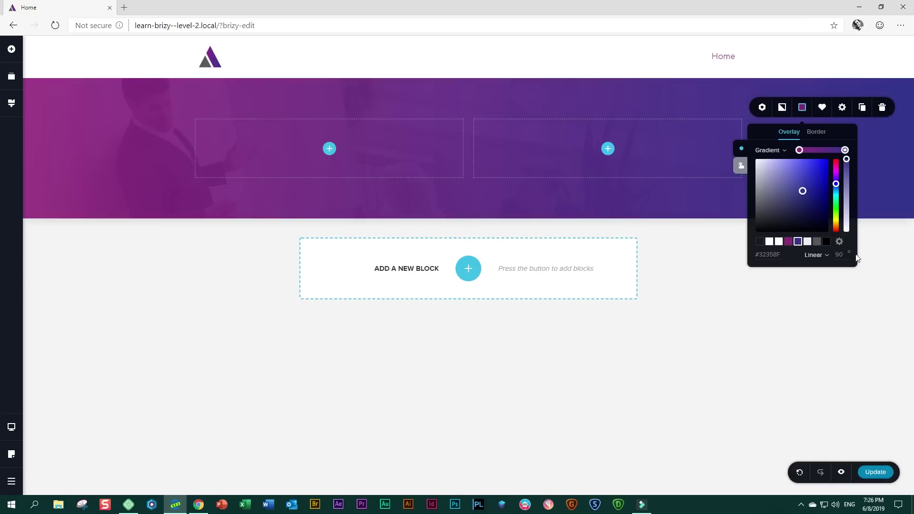
double_click(841, 255)
type("315")
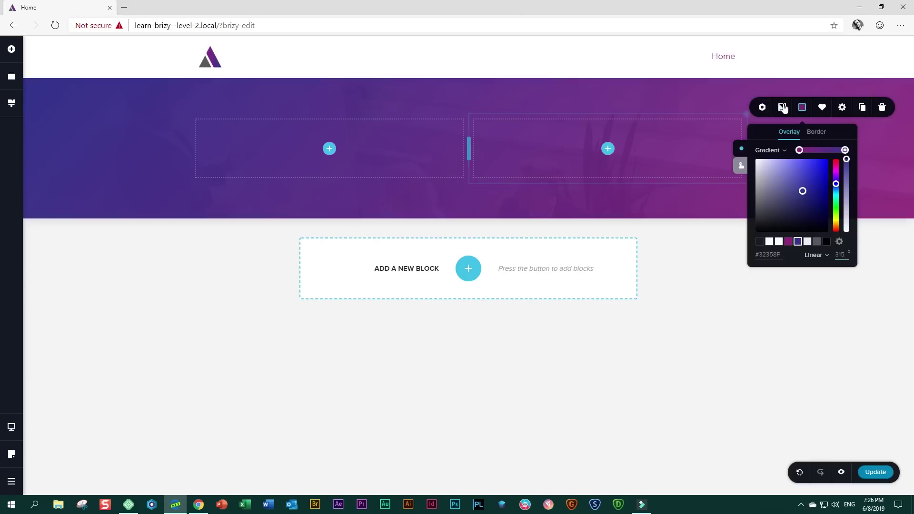
- Slightly lower the opacity of the overlay gradient's #32358F colour so the presenter shows through, and fine-tune the opacity of the #952880 colour
left_click(847, 160)
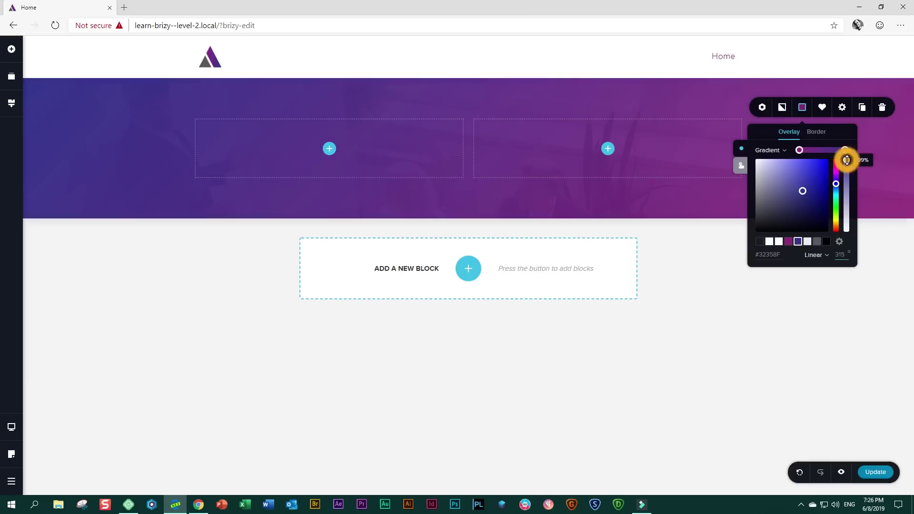
left_click_drag(847, 160, 847, 171)
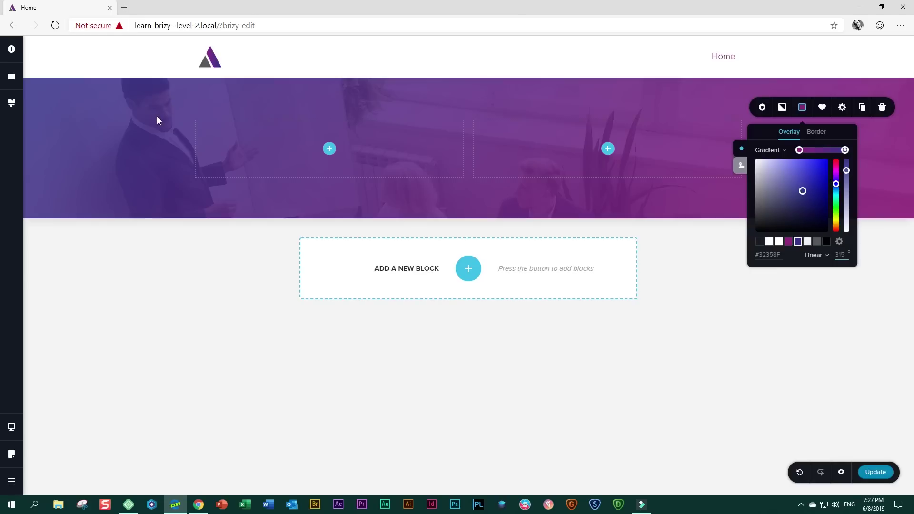
left_click_drag(847, 181, 847, 208)
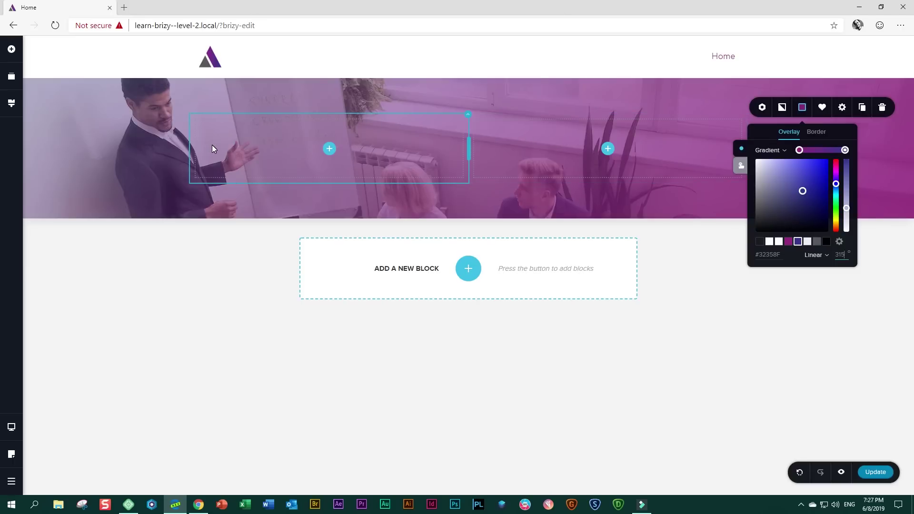
left_click_drag(847, 208, 850, 171)
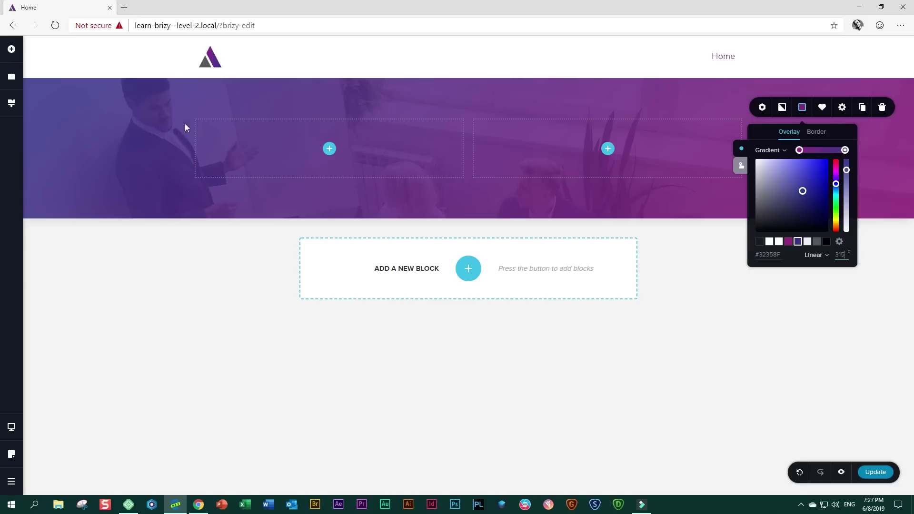
left_click(800, 152)
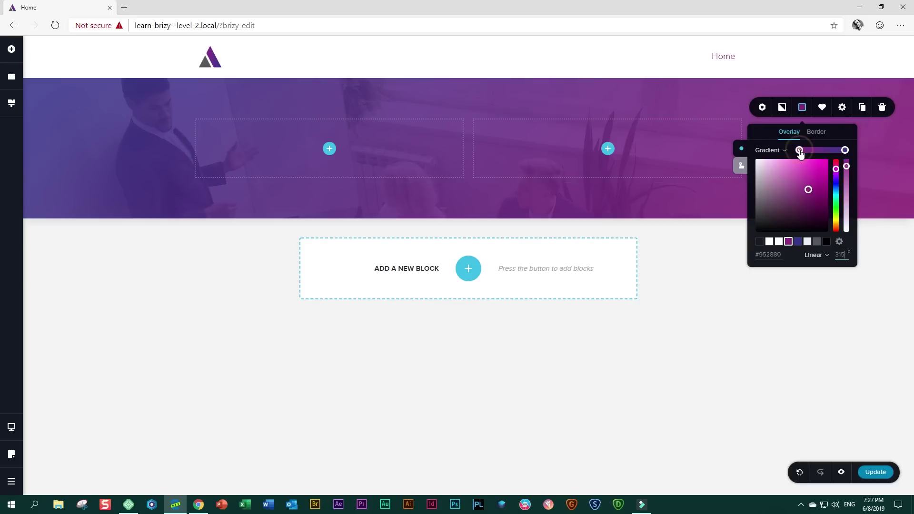
left_click(846, 165)
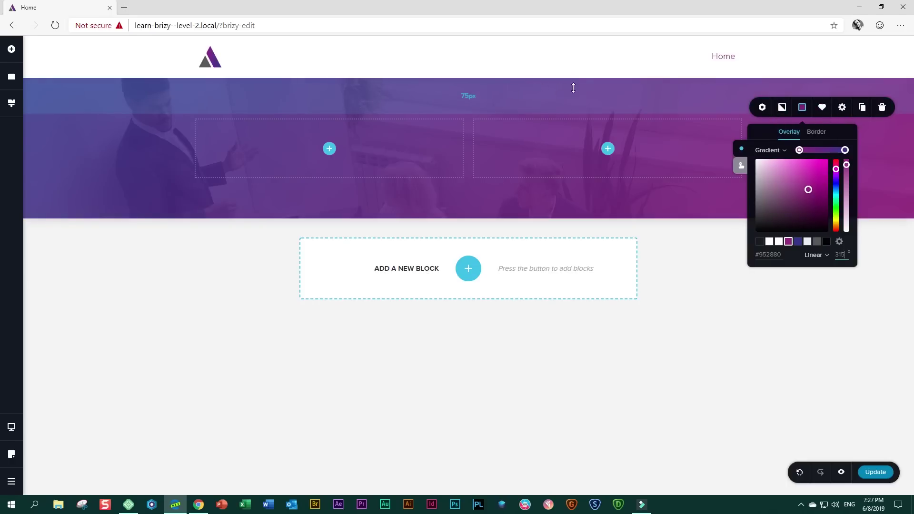
- Enlarge the hero block's top padding to about 120 px and its bottom padding to about 121 px
left_click(500, 92)
left_click_drag(502, 92, 502, 113)
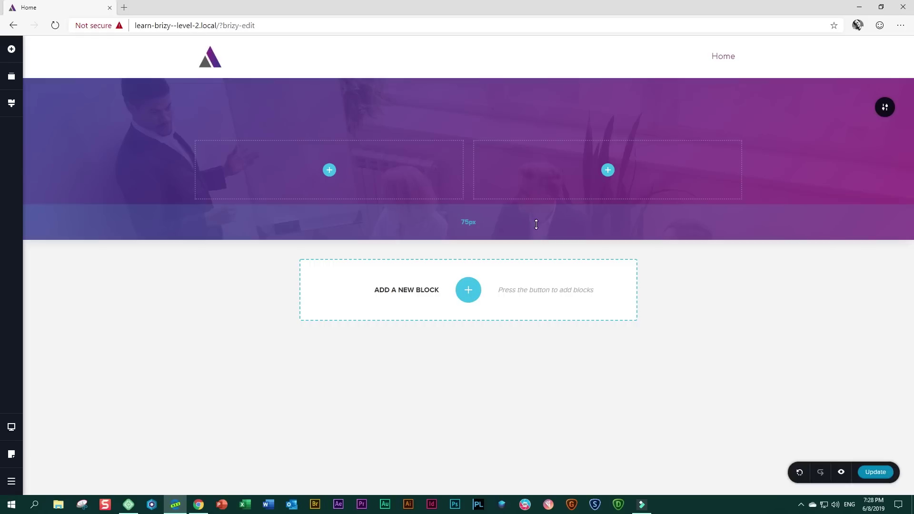
left_click_drag(539, 224, 537, 246)
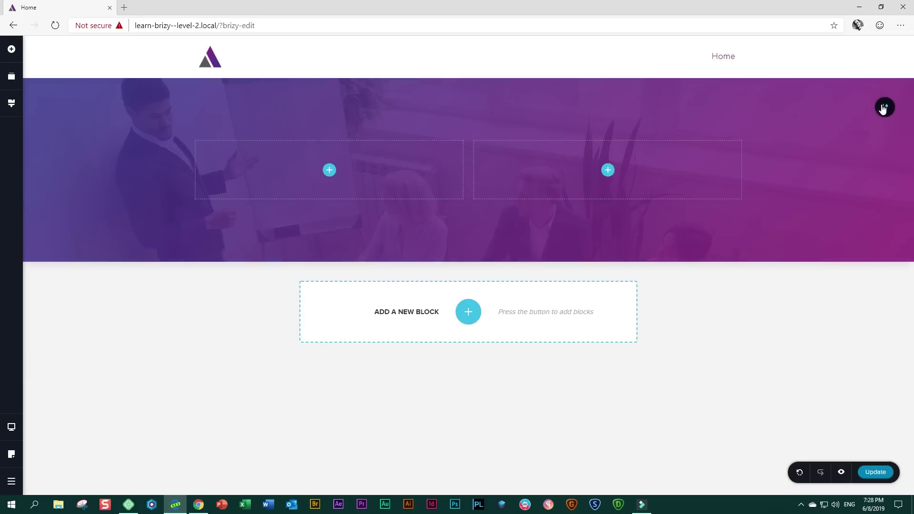
- Set the hero block's padding to a uniform 120 px on all sides and save the page
left_click(886, 110)
left_click(842, 107)
left_click(816, 198)
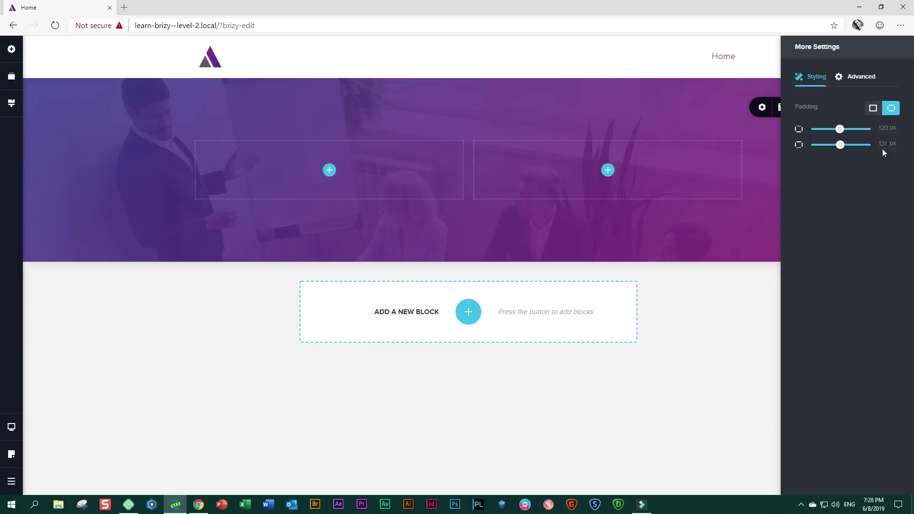
left_click(875, 109)
double_click(883, 124)
type("12")
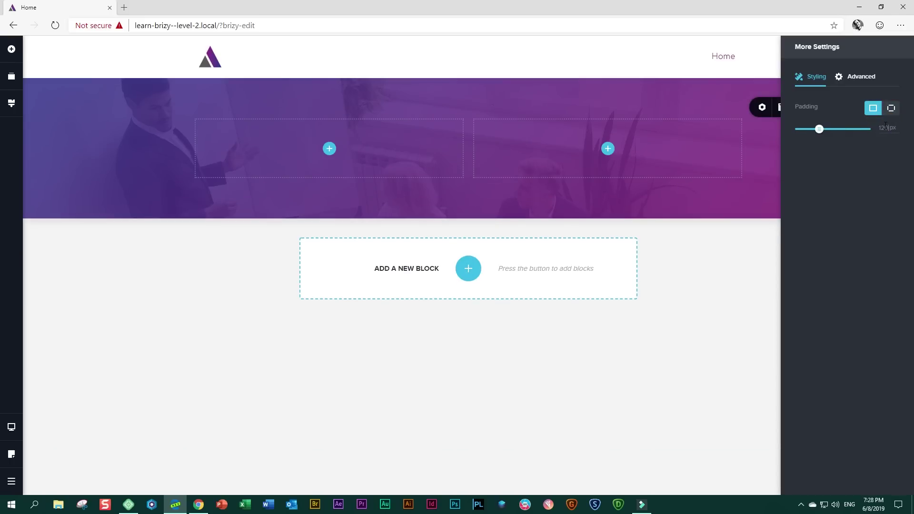
type("0")
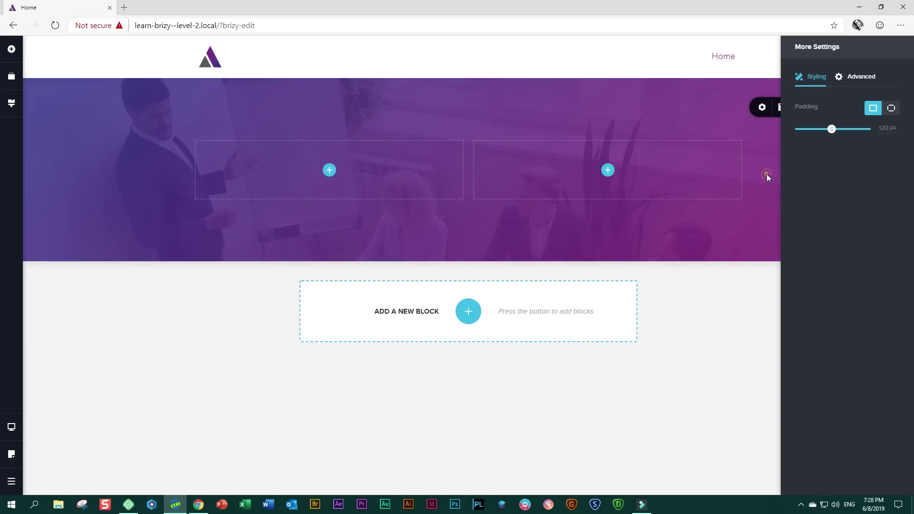
left_click(767, 174)
key("ctrl+s")
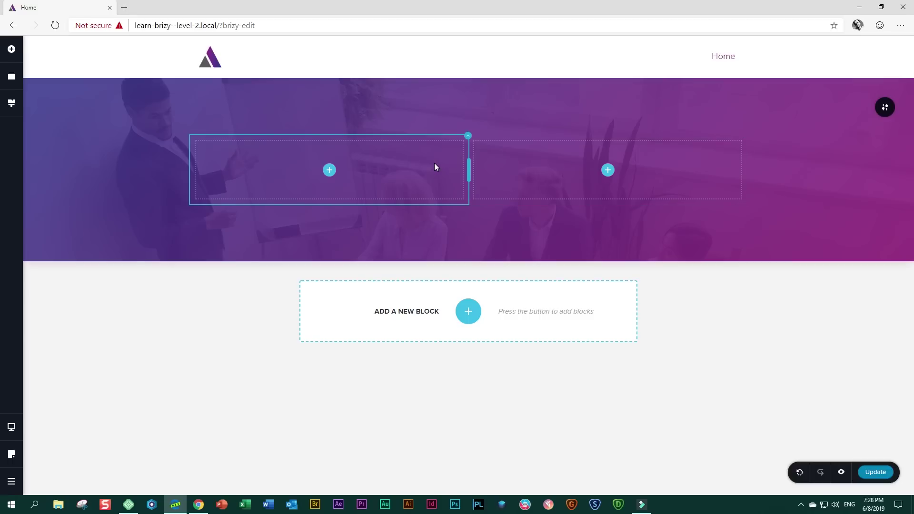
- Delete one of the hero block's two columns and place an image element in the remaining column
right_click(409, 163)
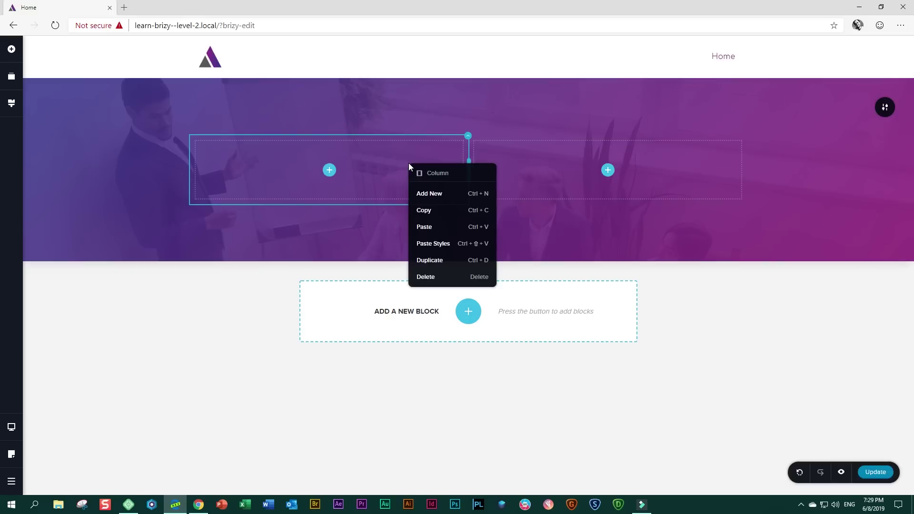
left_click(433, 277)
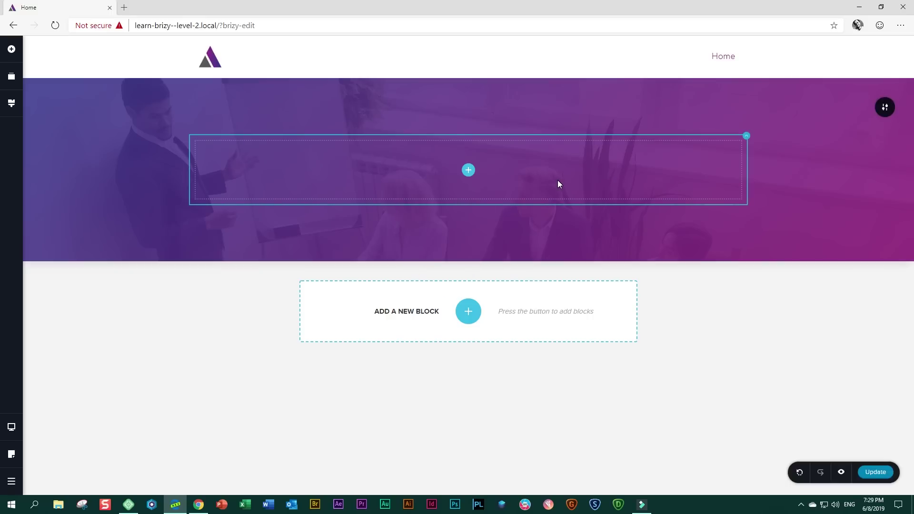
left_click(12, 49)
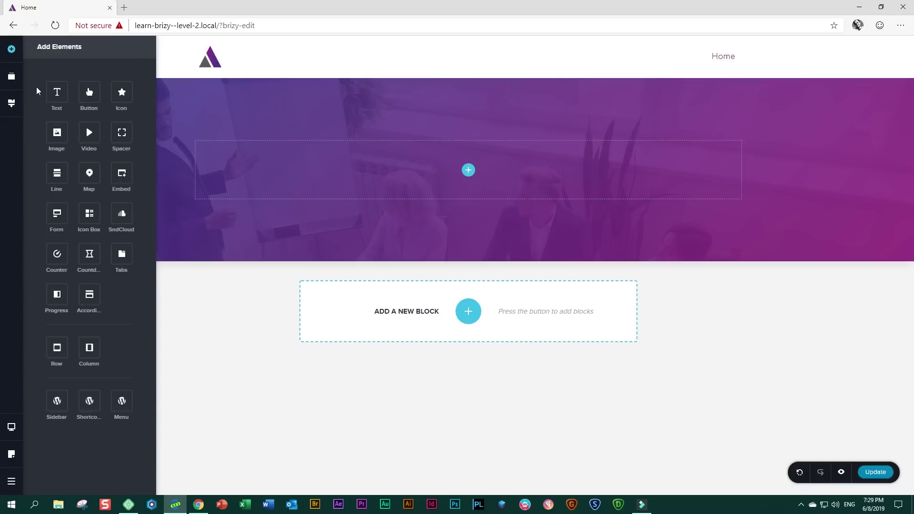
left_click_drag(57, 133, 472, 175)
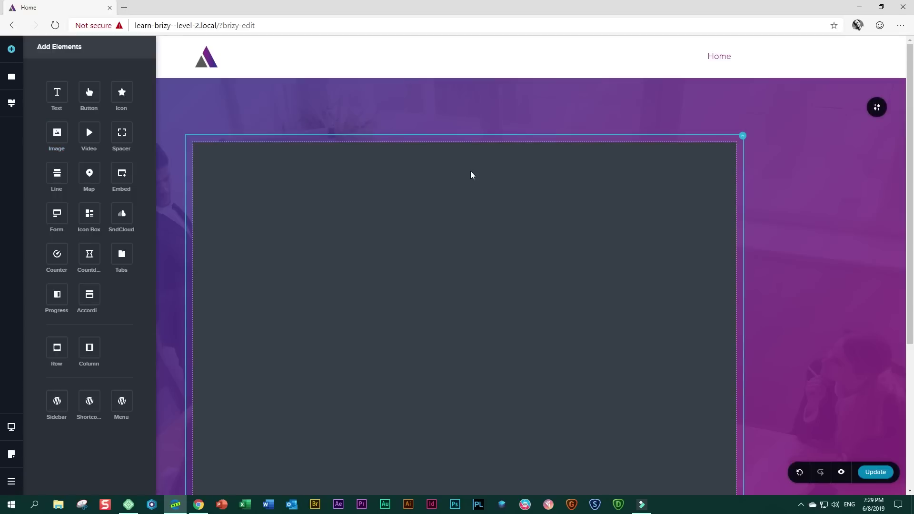
- Use the white logo Company-Logo-_-Apollo.png from the media library as the image element's picture
left_click(476, 251)
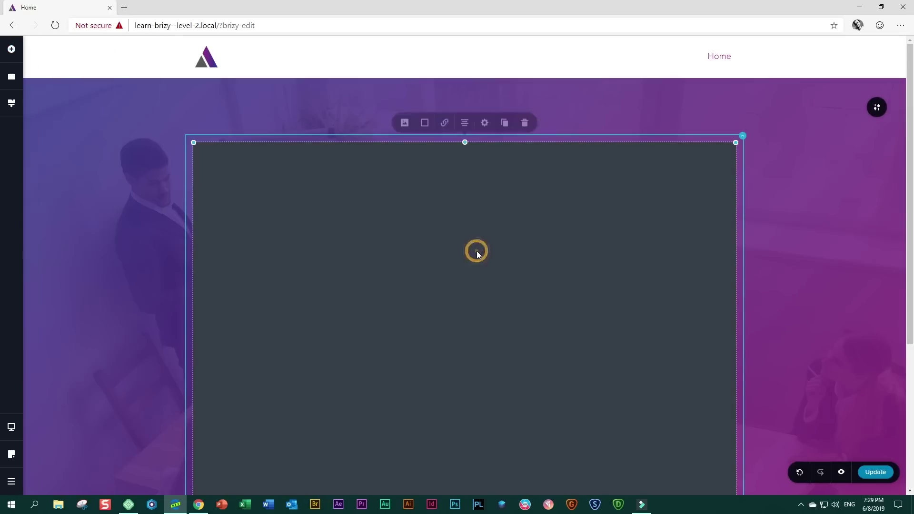
left_click(405, 127)
left_click(415, 173)
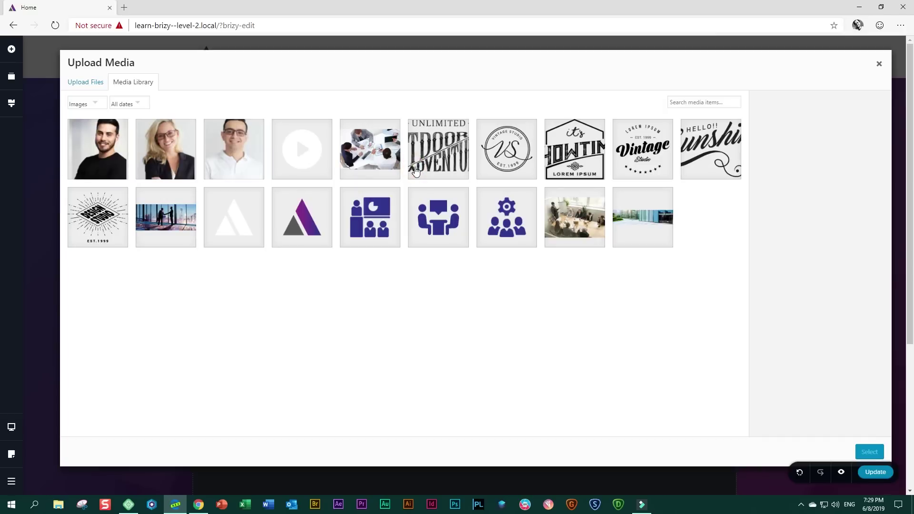
left_click(237, 225)
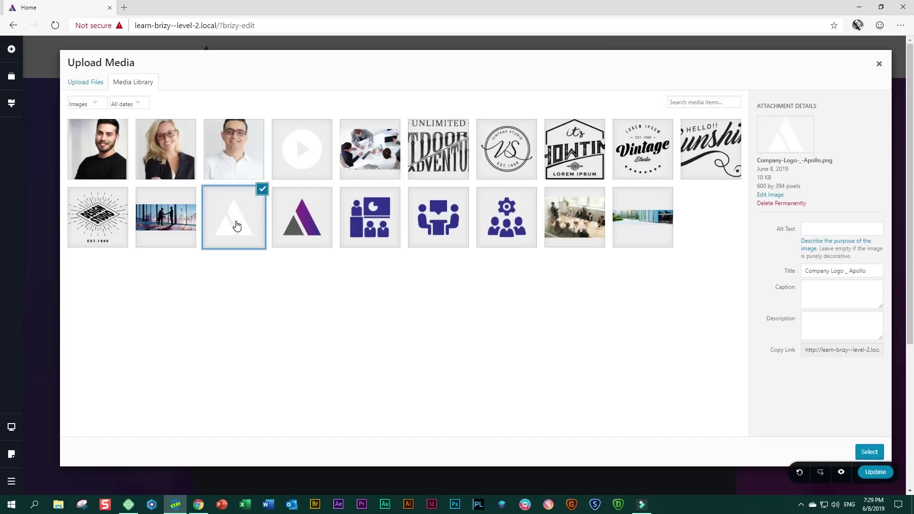
left_click(870, 452)
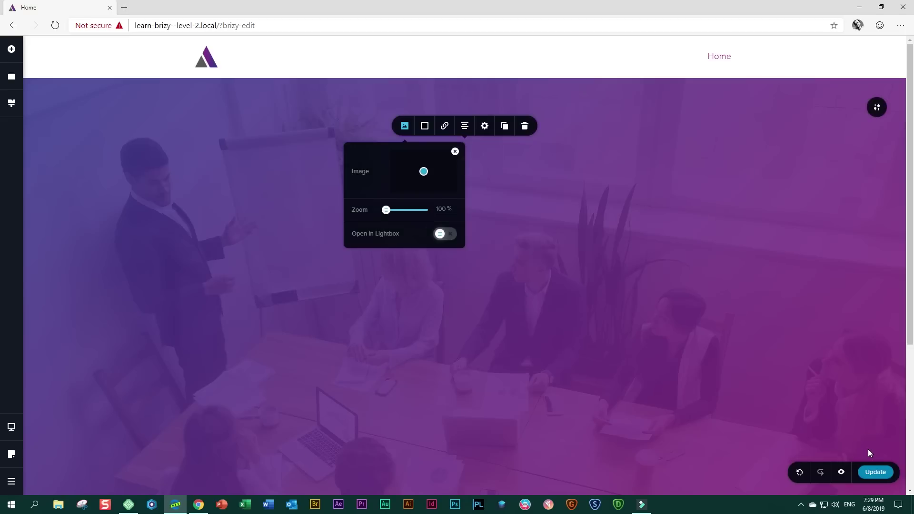
scroll(806, 391, "down", 3)
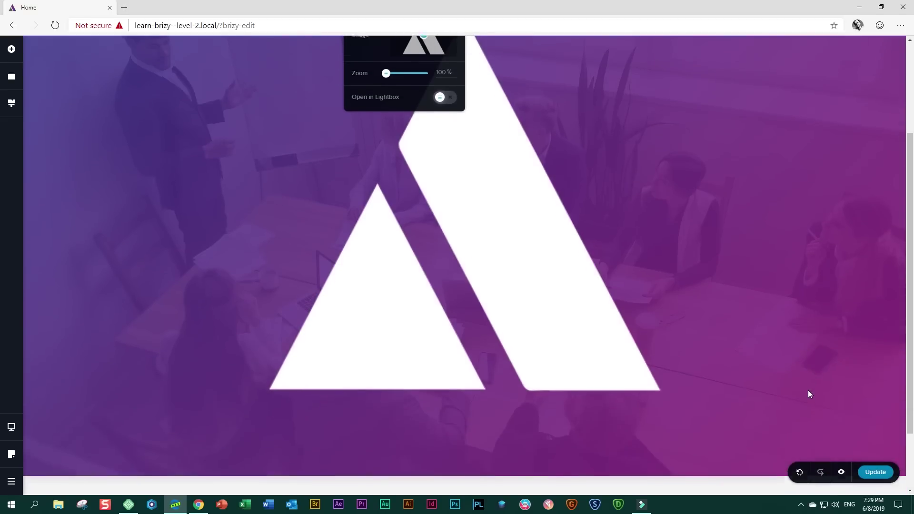
scroll(808, 394, "up", 1)
left_click(544, 332)
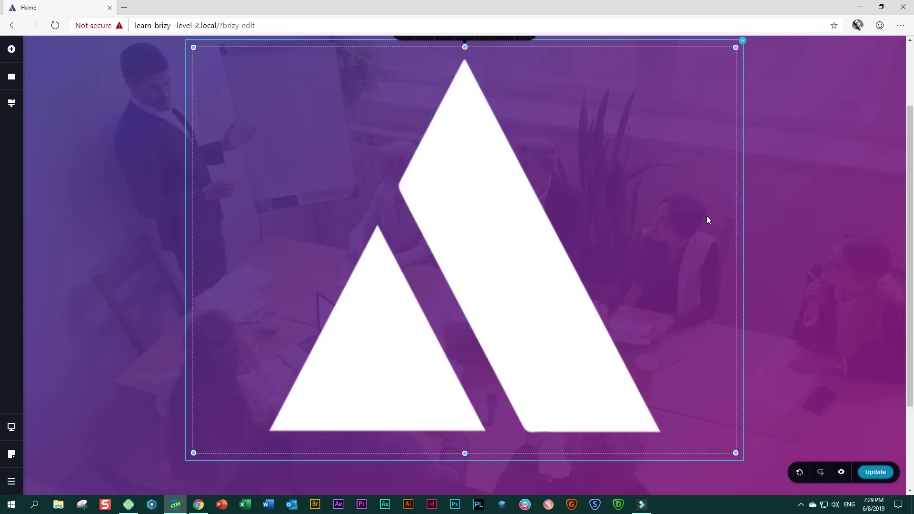
- Set the logo image's height to 100 % and reduce its size to 21 %
scroll(708, 261, "up", 1)
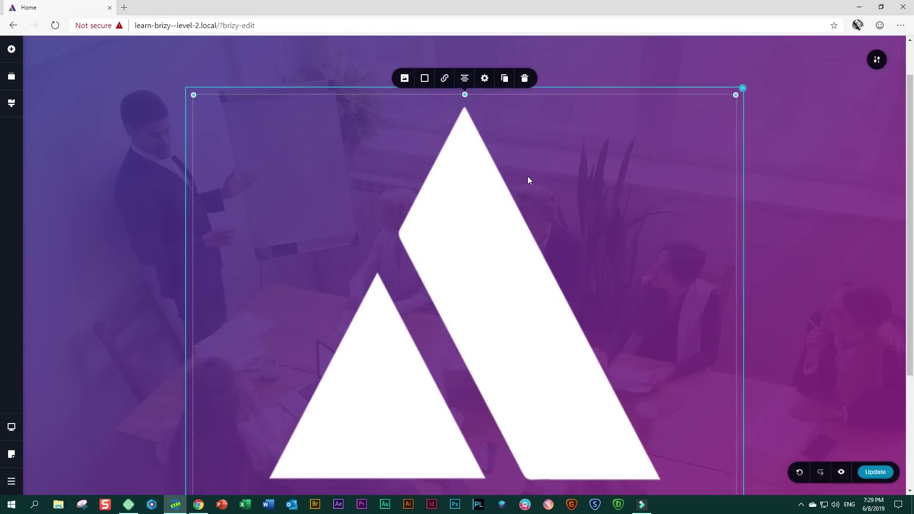
scroll(515, 162, "up", 1)
left_click(485, 126)
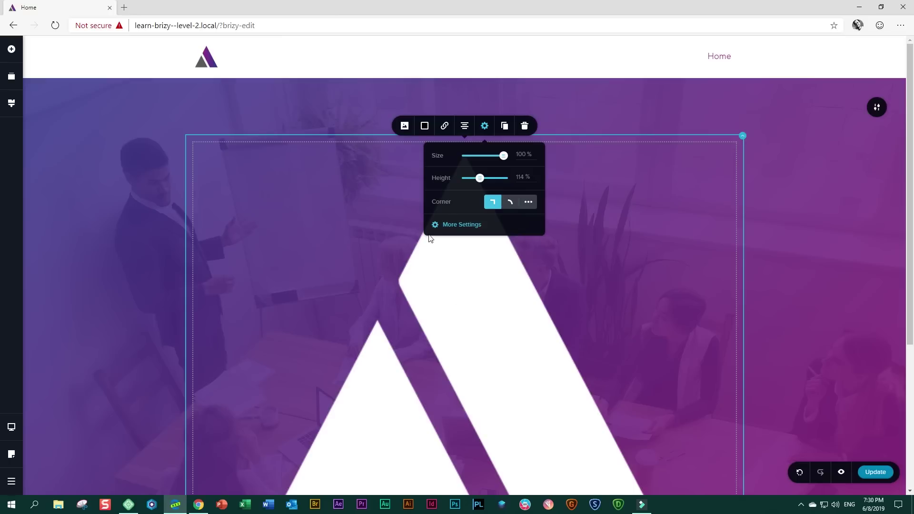
double_click(521, 176)
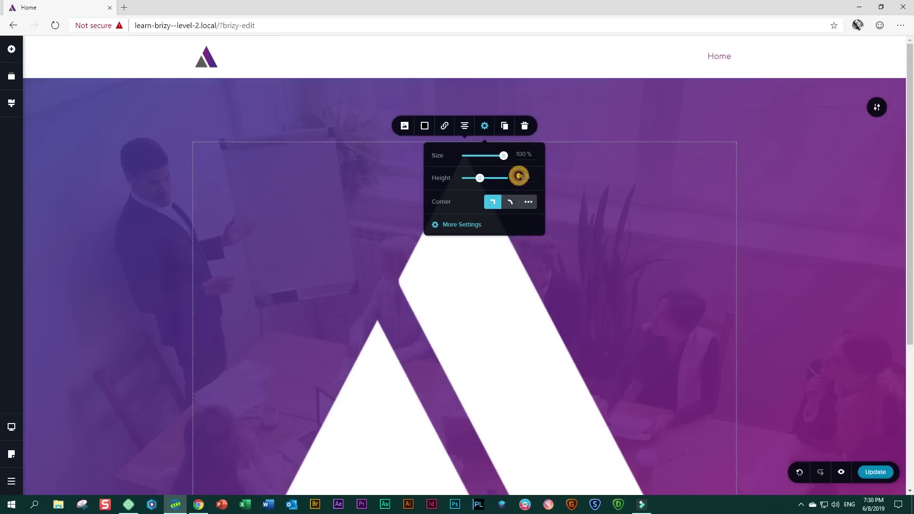
type("100")
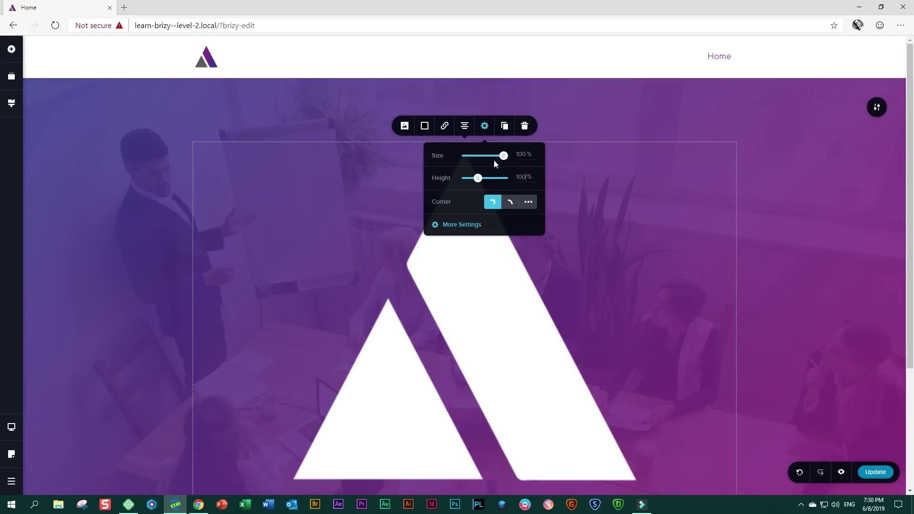
left_click_drag(503, 155, 473, 156)
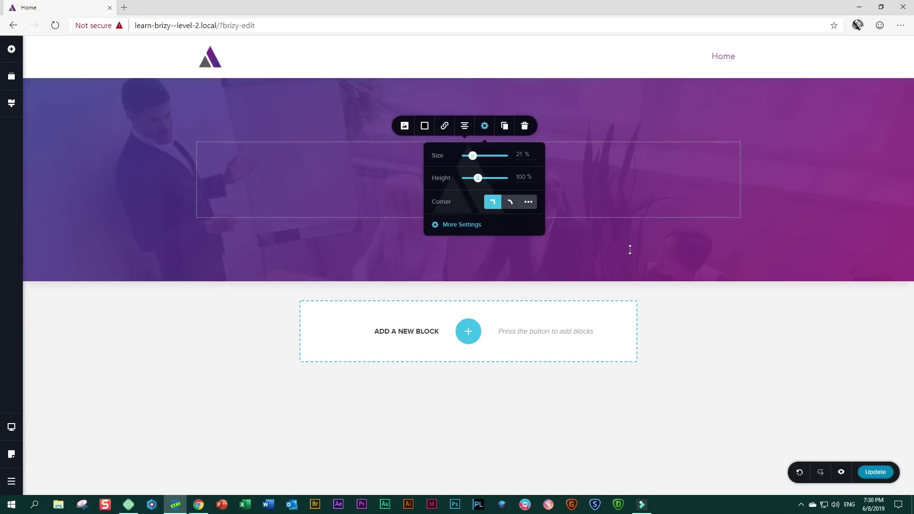
left_click(650, 249)
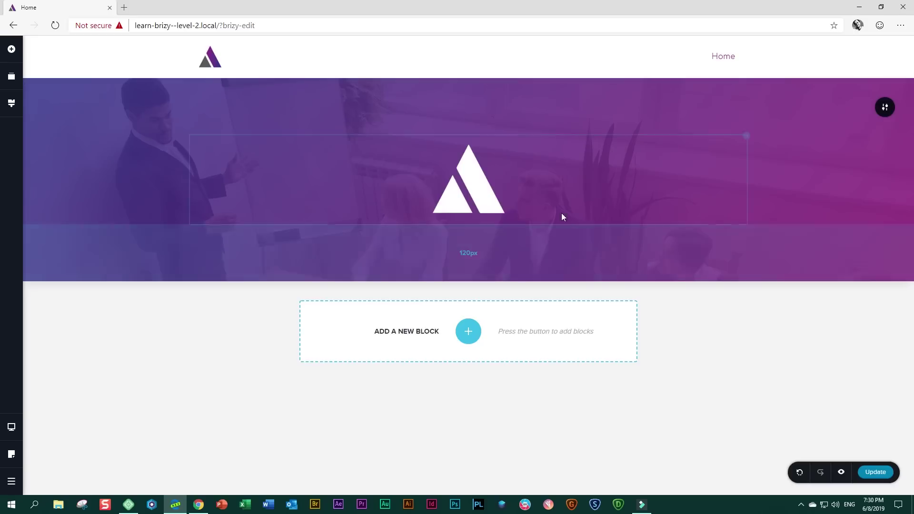
- Enlarge the logo freehand to about 24 % and set its size back to 21 %
left_click(484, 192)
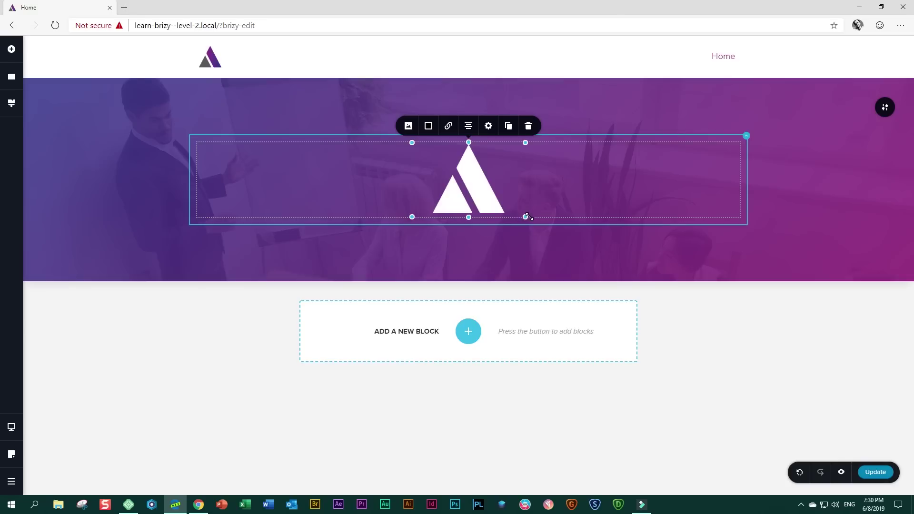
left_click_drag(526, 217, 549, 227)
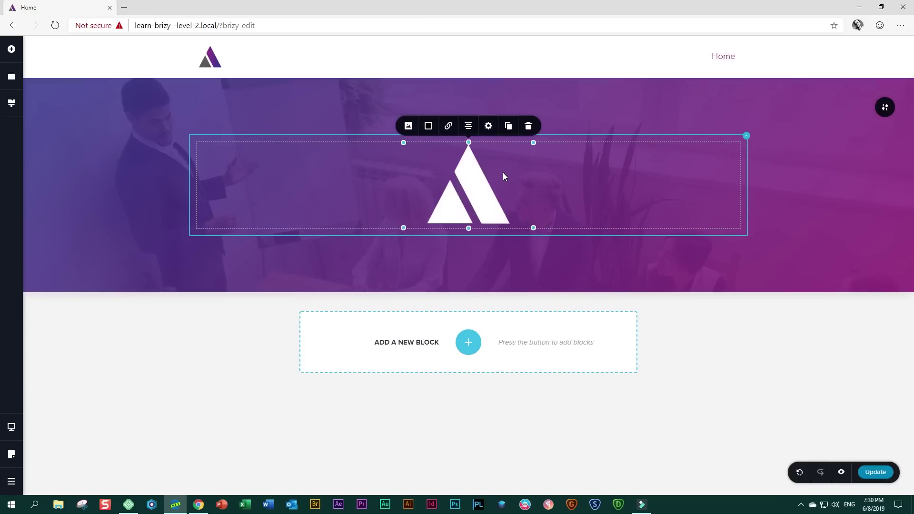
left_click(489, 126)
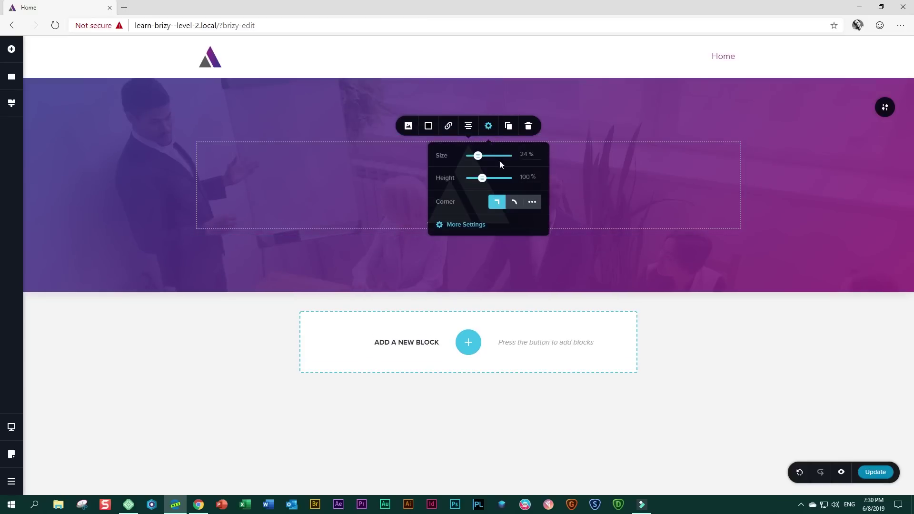
left_click(524, 151)
key("BackSpace")
type("1")
left_click(768, 177)
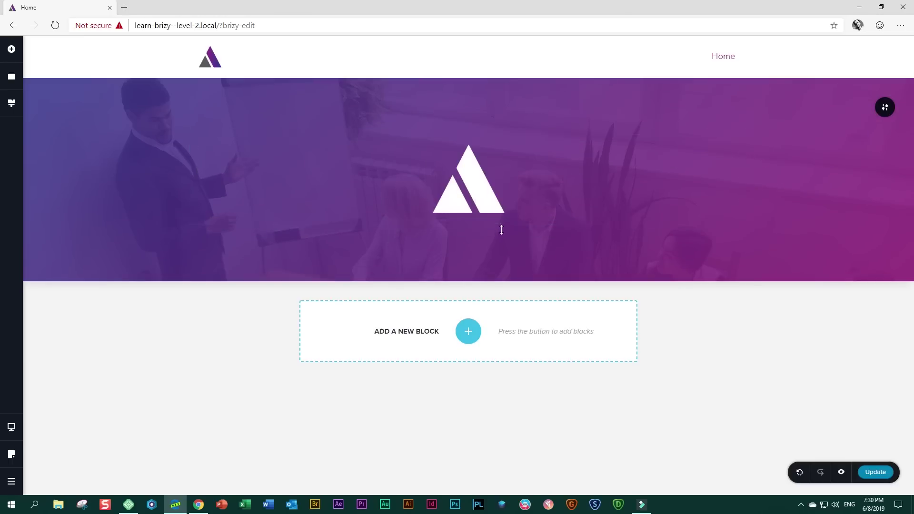
- Add a text element below the logo in the hero block and colour its text white (#FFFFFF)
left_click(17, 52)
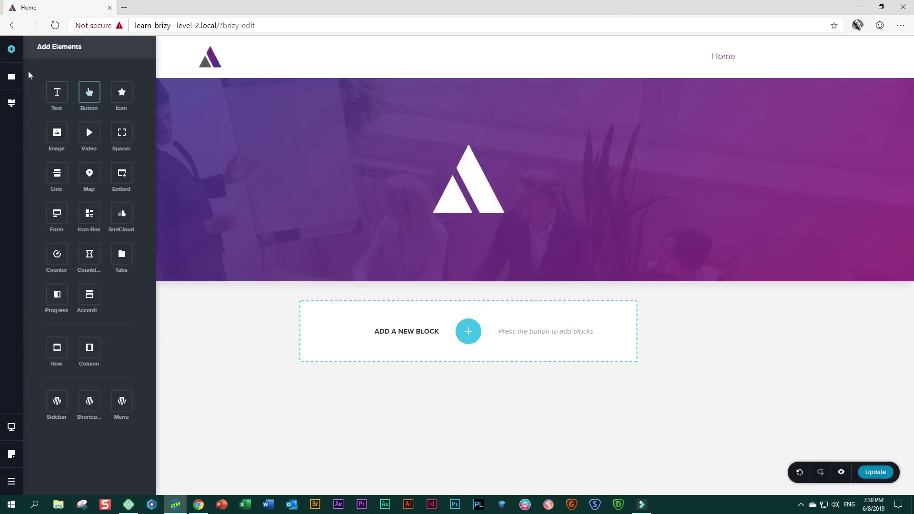
left_click_drag(57, 92, 461, 227)
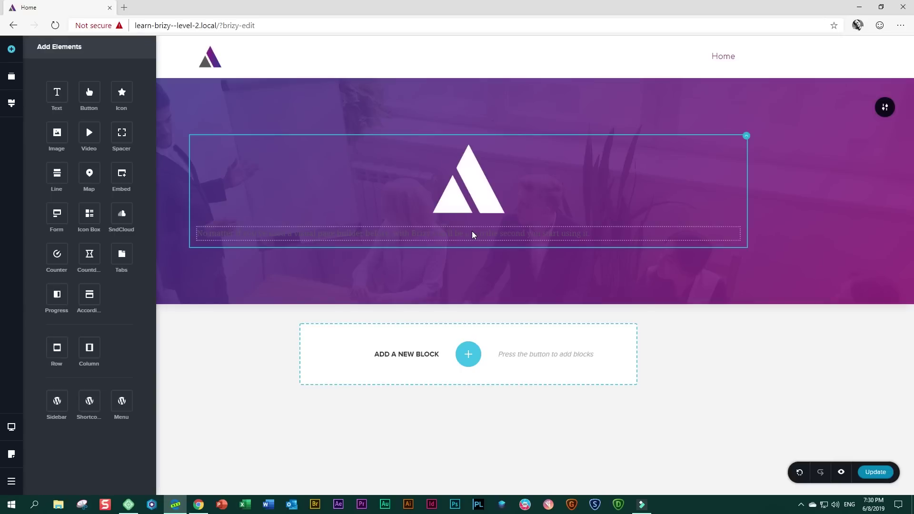
left_click(473, 234)
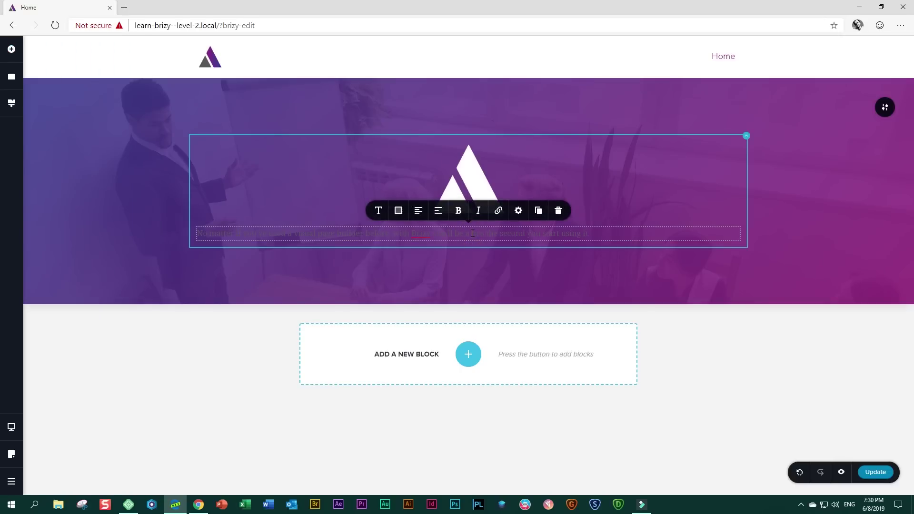
left_click(399, 212)
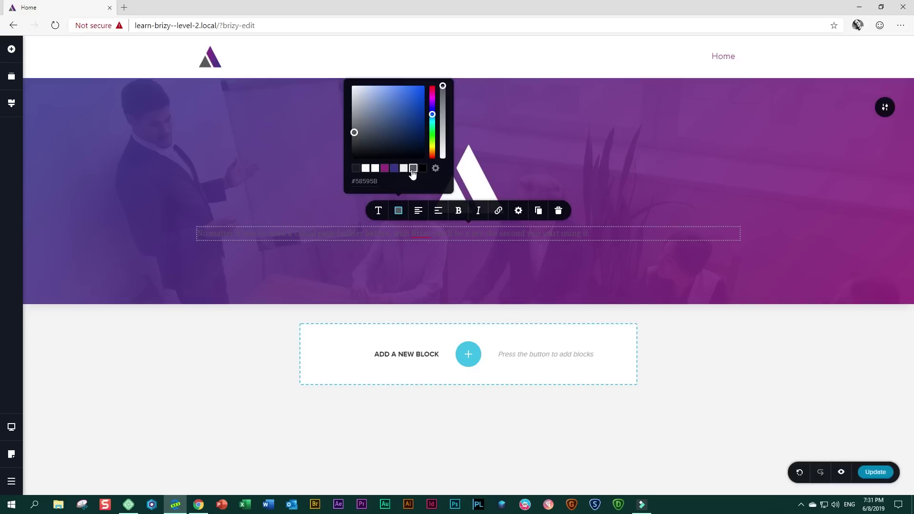
left_click(366, 169)
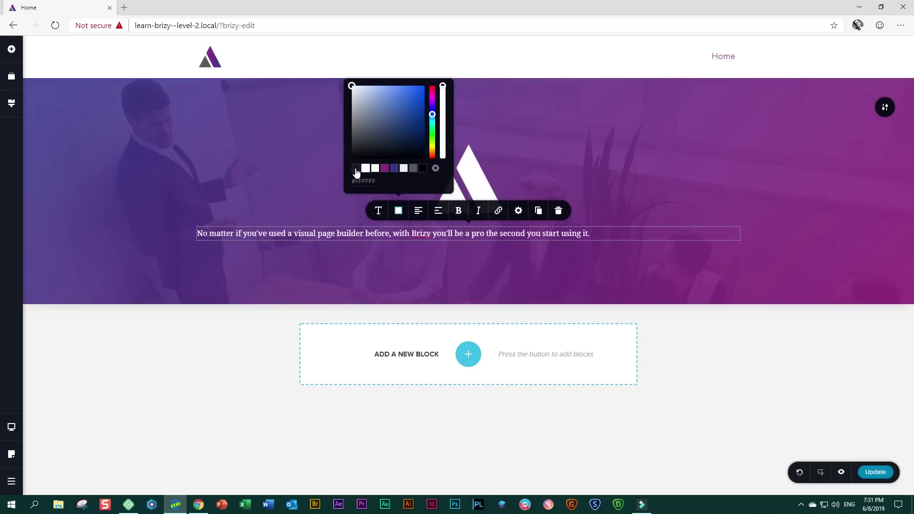
- Replace the placeholder text below the logo with "THE ONLY PROFESSIONAL OPTION"
left_click(447, 233)
triple_click(449, 234)
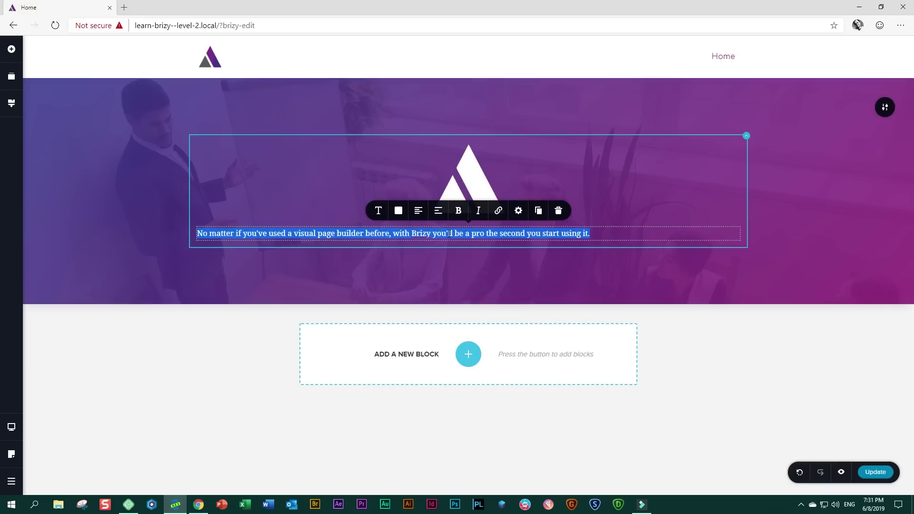
type("THE ONL")
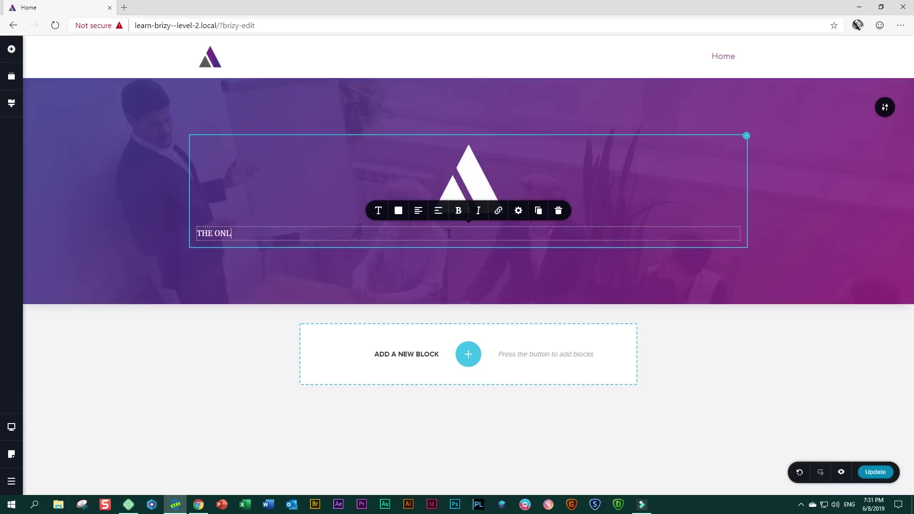
type("Y PROFESSIONAL OPTION")
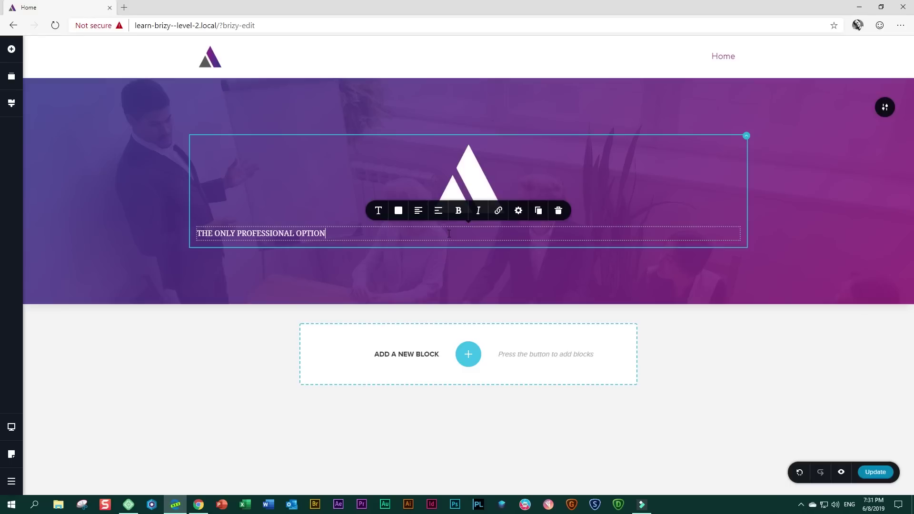
- Apply the Subtitle typography style to the tagline text below the logo
left_click(379, 211)
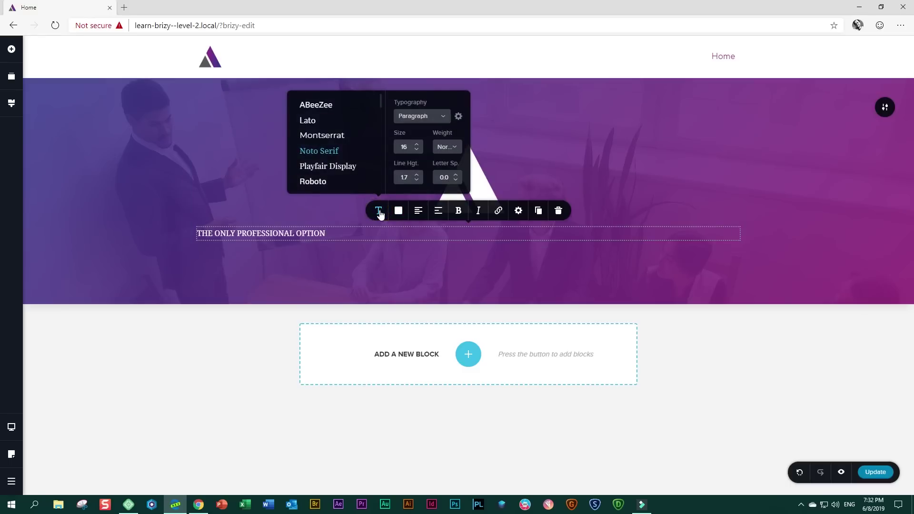
left_click(444, 117)
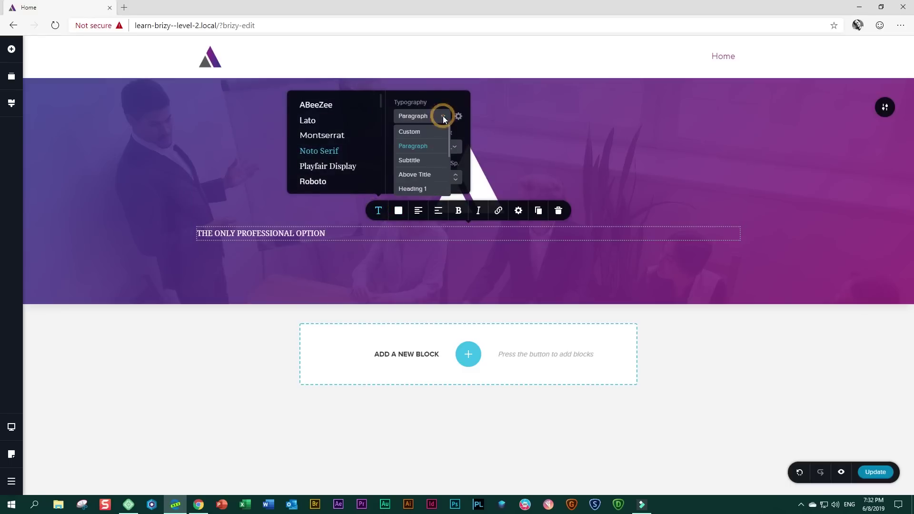
left_click(409, 161)
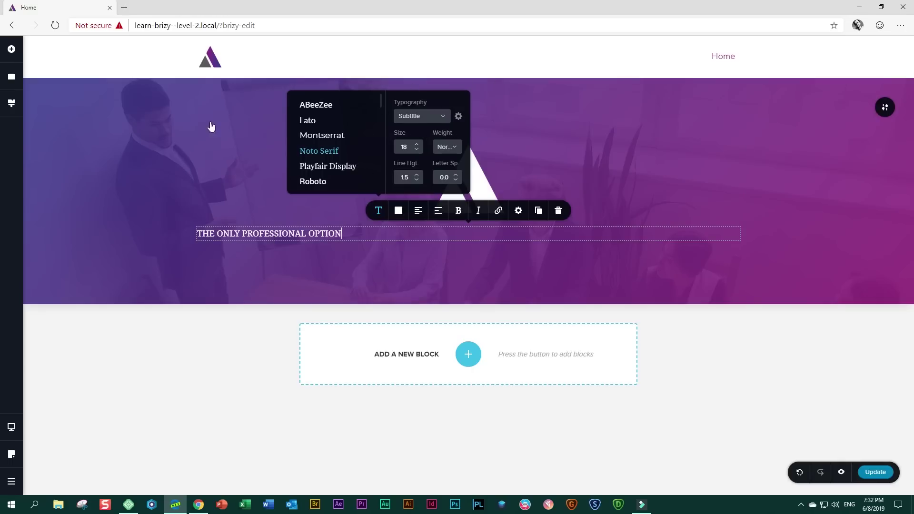
- Change the global Subtitle style's font to Quattrocento Sans and its size to 16
left_click(11, 103)
scroll(45, 203, "down", 4)
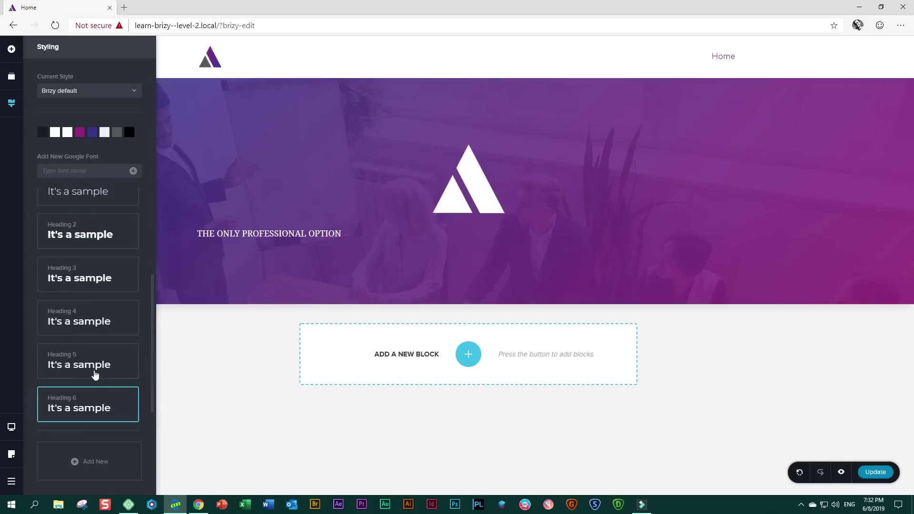
scroll(67, 362, "up", 4)
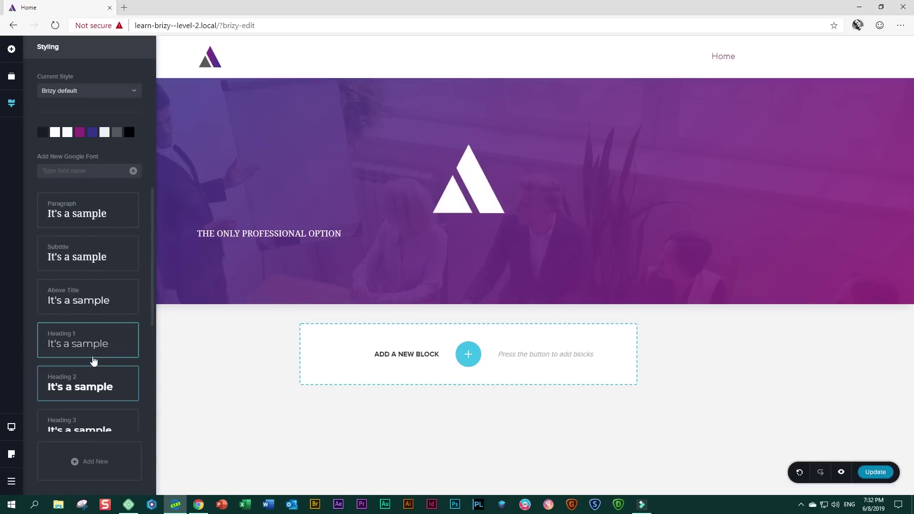
left_click(71, 258)
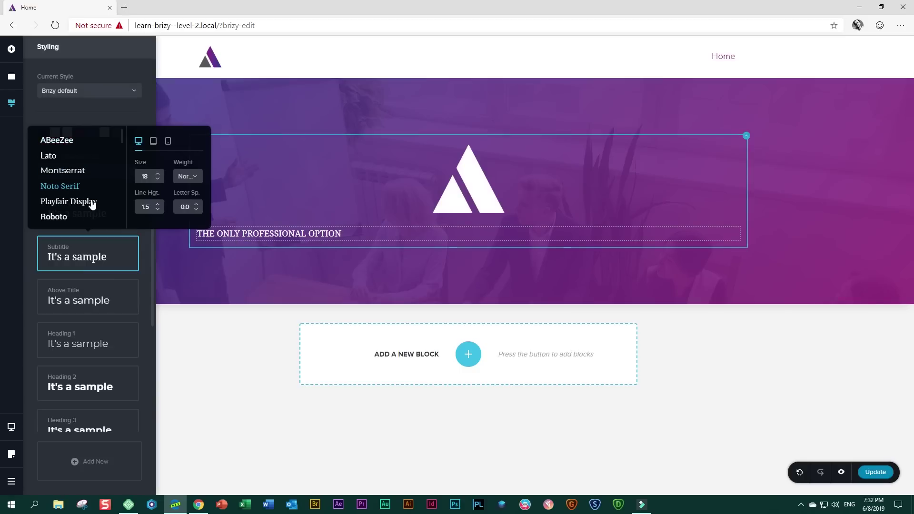
scroll(78, 200, "down", 1)
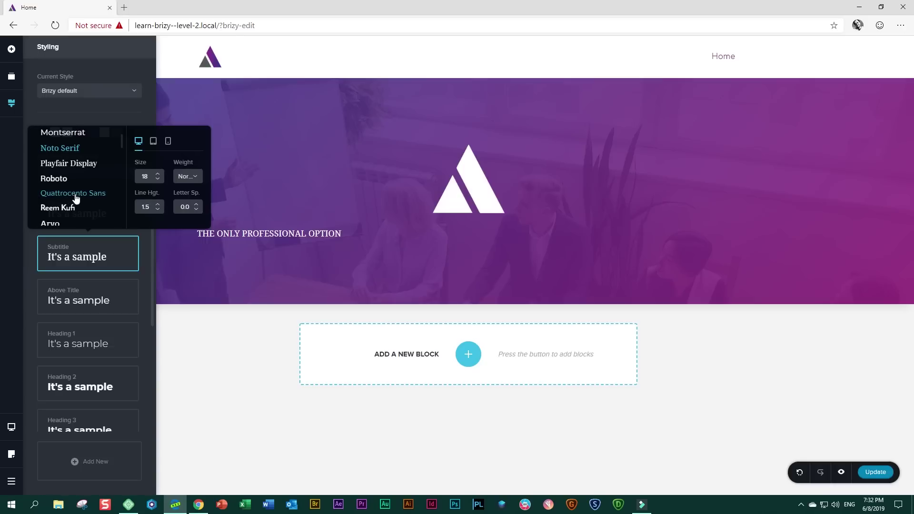
left_click(76, 195)
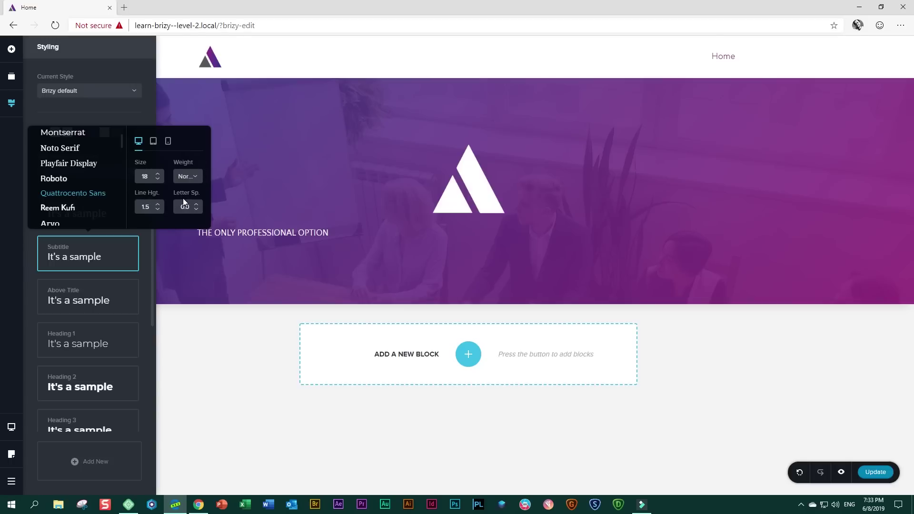
left_click(158, 180)
left_click(159, 180)
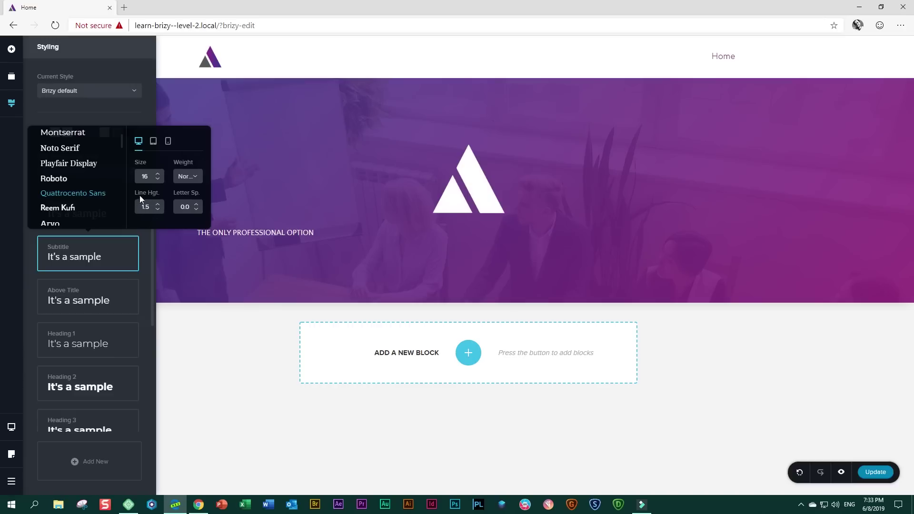
- Set the global Subtitle style's line height to 1.0 and its letter spacing to 1.5
left_click(158, 210)
left_click(158, 211)
left_click(157, 210)
left_click(158, 211)
left_click(158, 210)
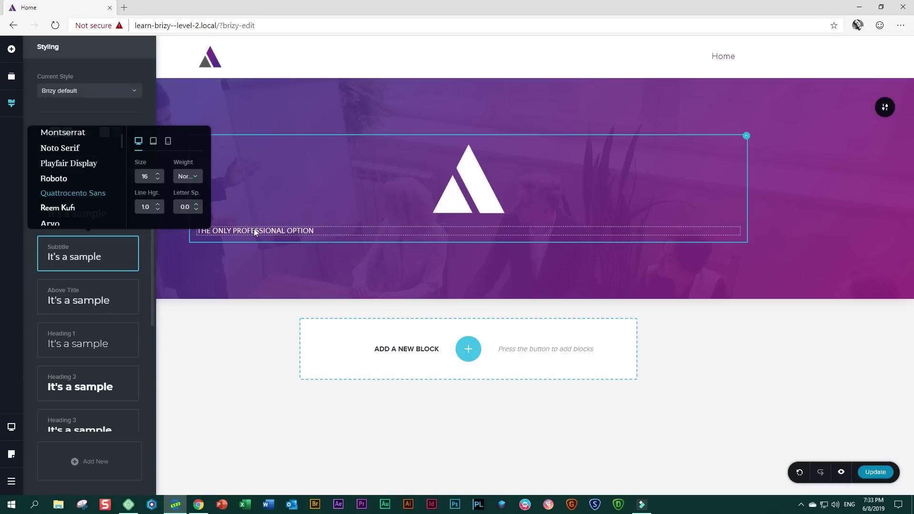
left_click(197, 204)
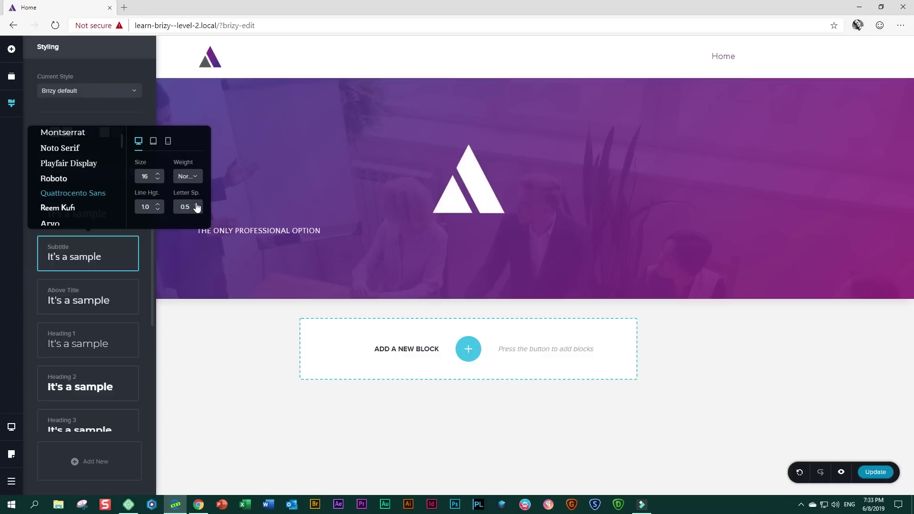
left_click(197, 205)
left_click(197, 204)
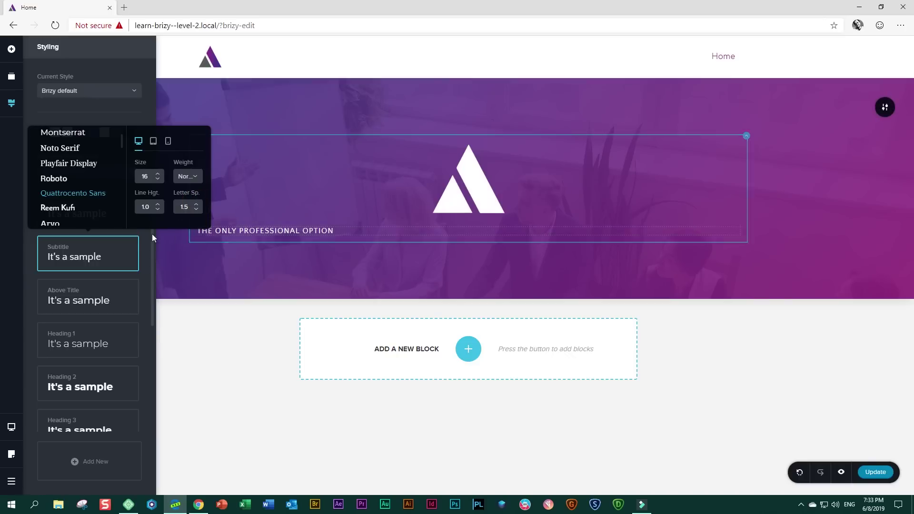
- Centre-align the tagline "THE ONLY PROFESSIONAL OPTION" below the logo
left_click(247, 231)
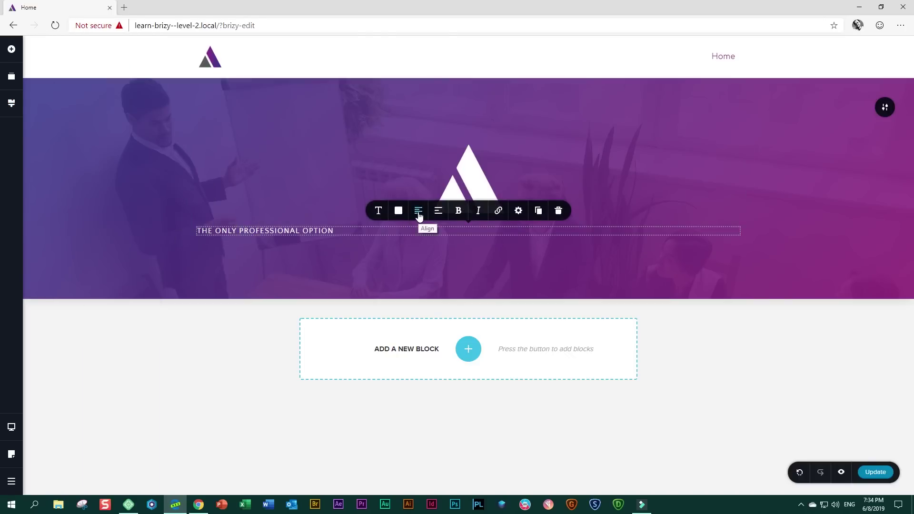
left_click(418, 213)
left_click(667, 265)
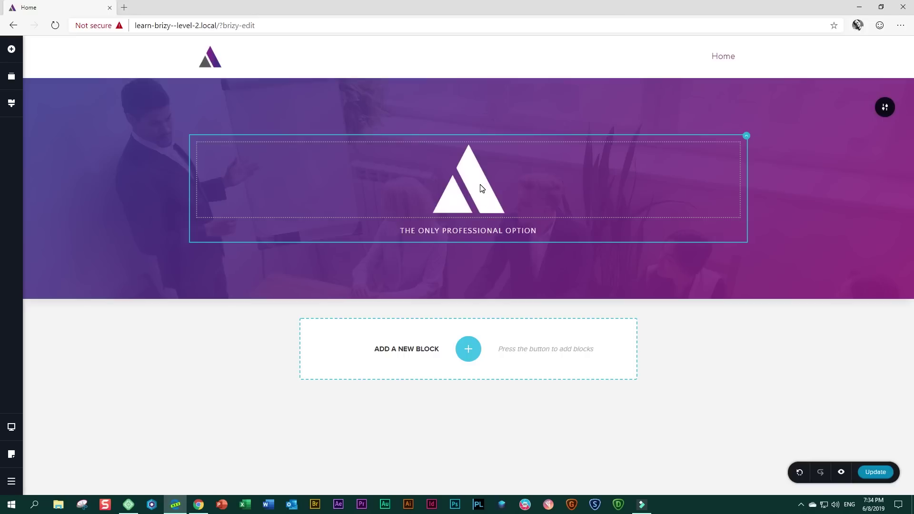
- Set the top margin of the tagline text to 0 px
left_click(461, 230)
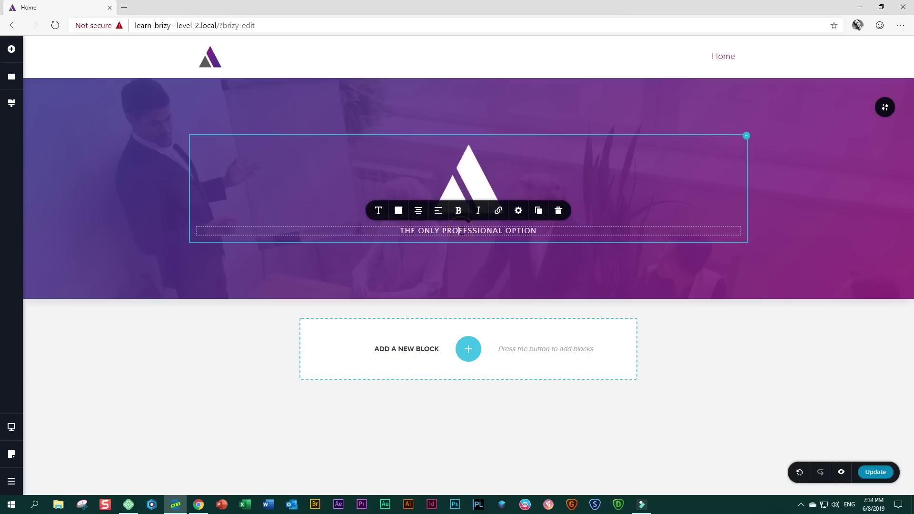
left_click(518, 211)
left_click(505, 185)
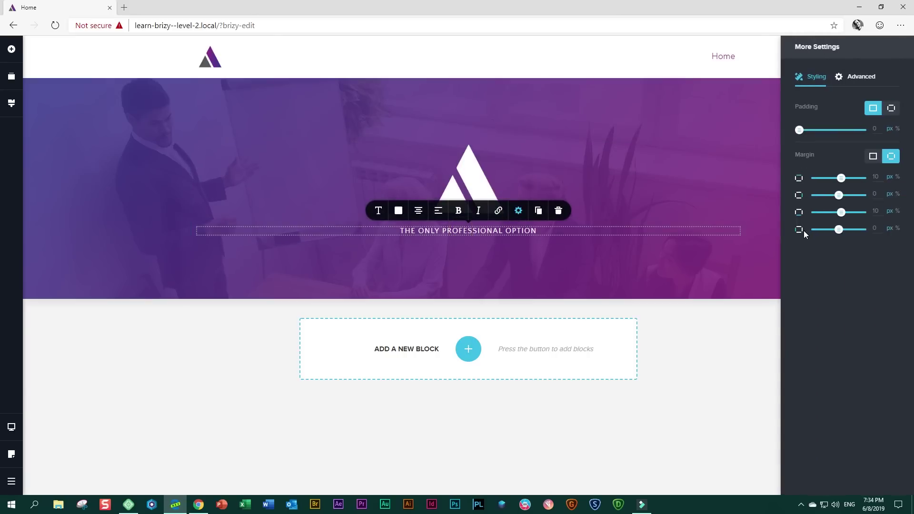
double_click(876, 176)
type("0")
left_click(587, 246)
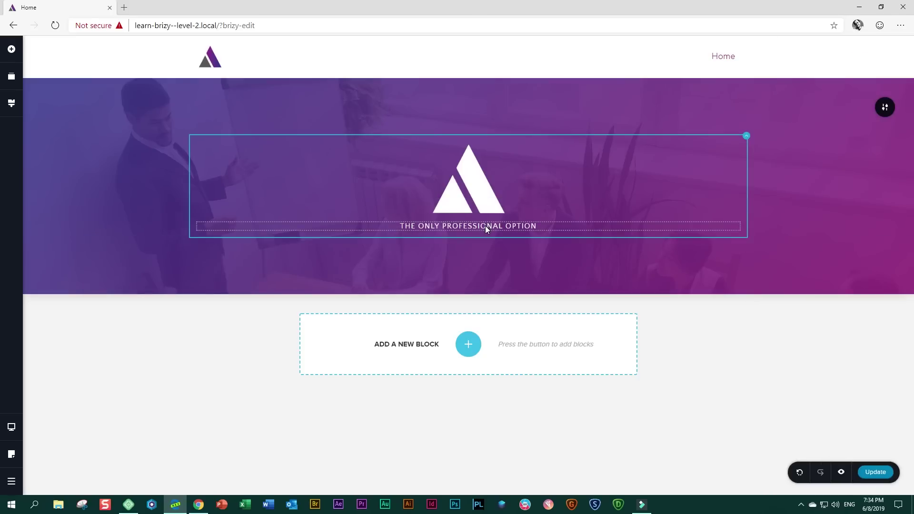
- Set the tagline's top margin to -5 px to bring it closer to the logo
left_click(486, 229)
left_click(519, 206)
left_click(524, 183)
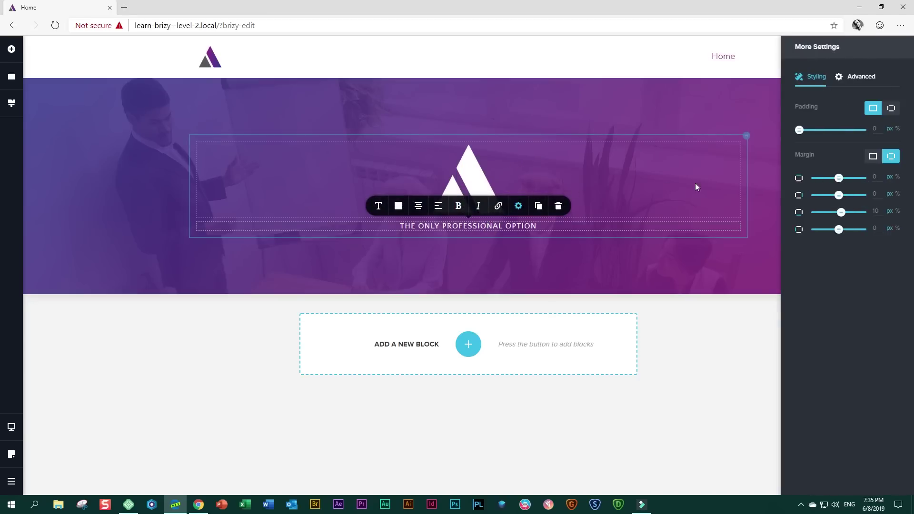
left_click(876, 177)
key("BackSpace")
type("-5")
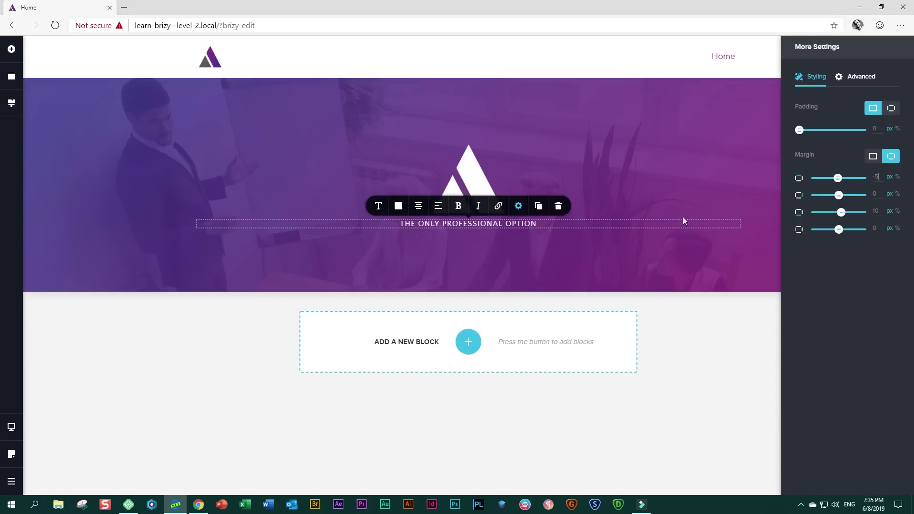
left_click(667, 243)
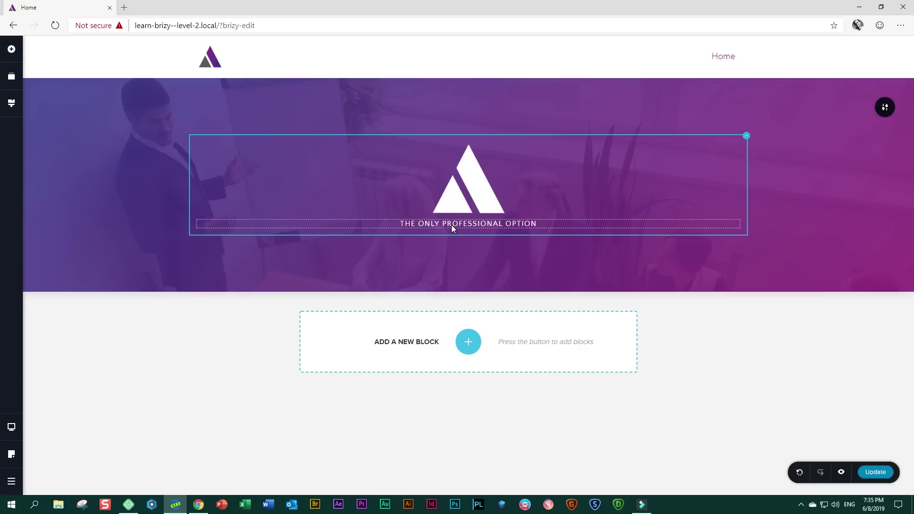
- Add a second text element below the tagline in the hero block and colour its text white (#FFFFFF)
left_click(11, 49)
left_click_drag(57, 92, 455, 242)
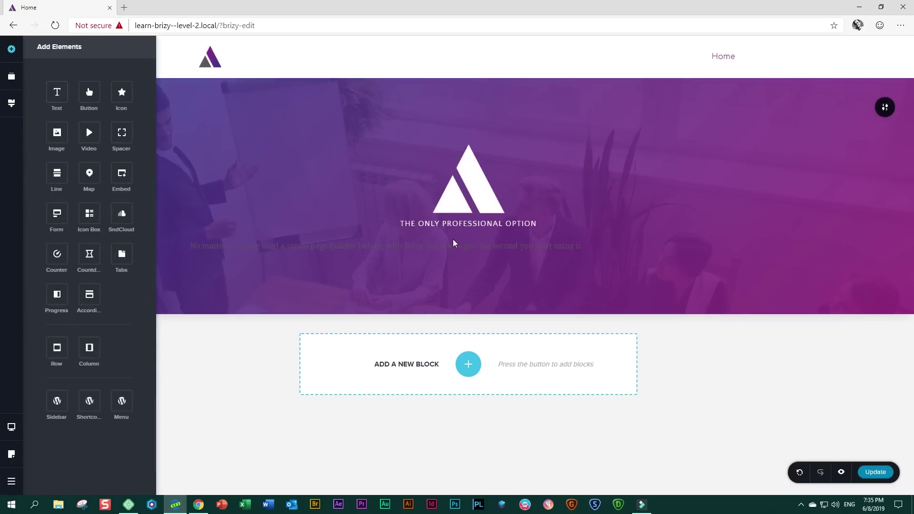
left_click(437, 249)
left_click(398, 225)
left_click(366, 181)
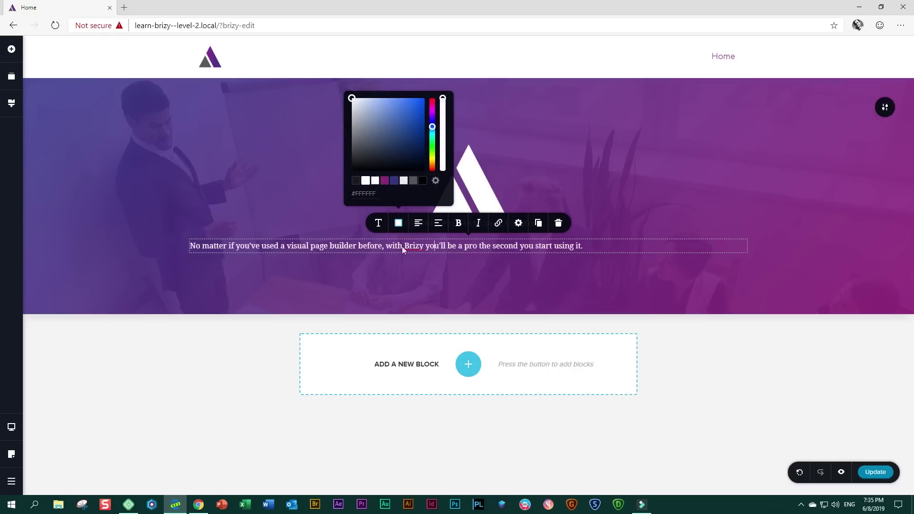
- Replace the new text element's placeholder with "APOLLO CONSULTANTS MANAGEMENT SPECIALISTS"
left_click(422, 246)
triple_click(422, 246)
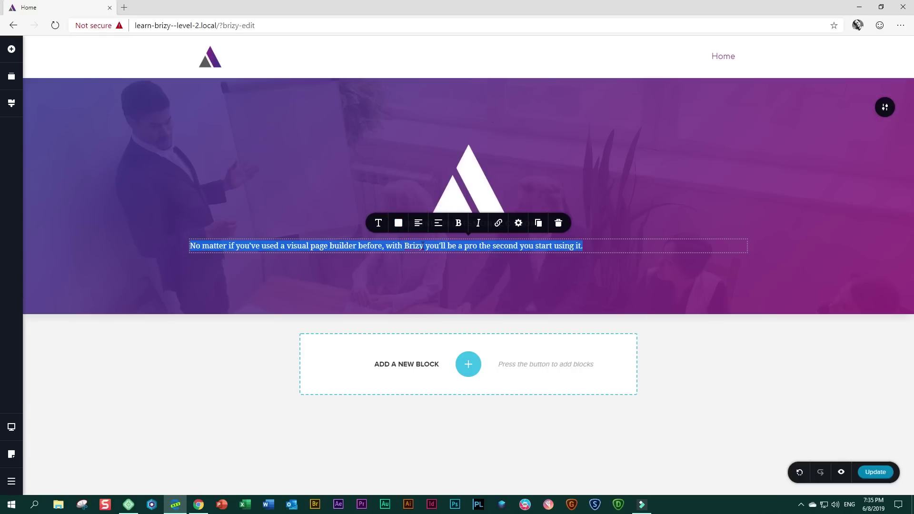
type("APOLOO")
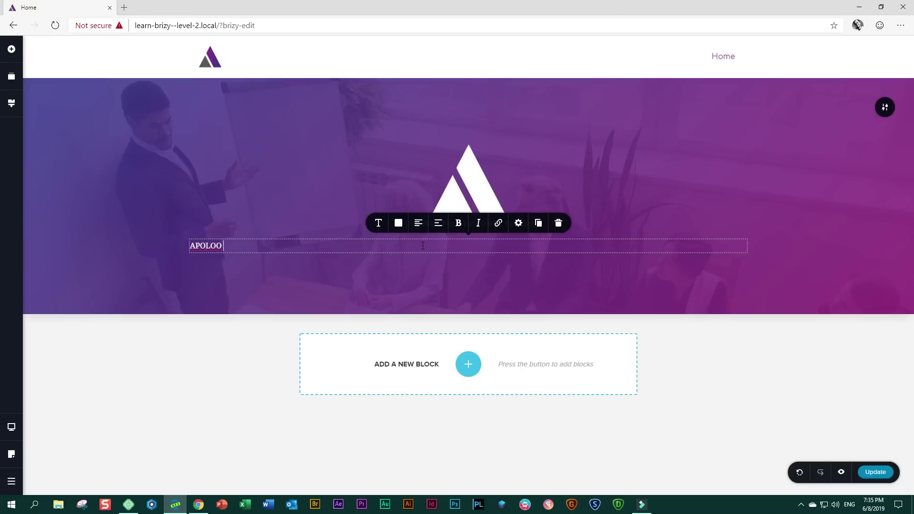
type(" CONSULTANTS MANAGEMENT SPE")
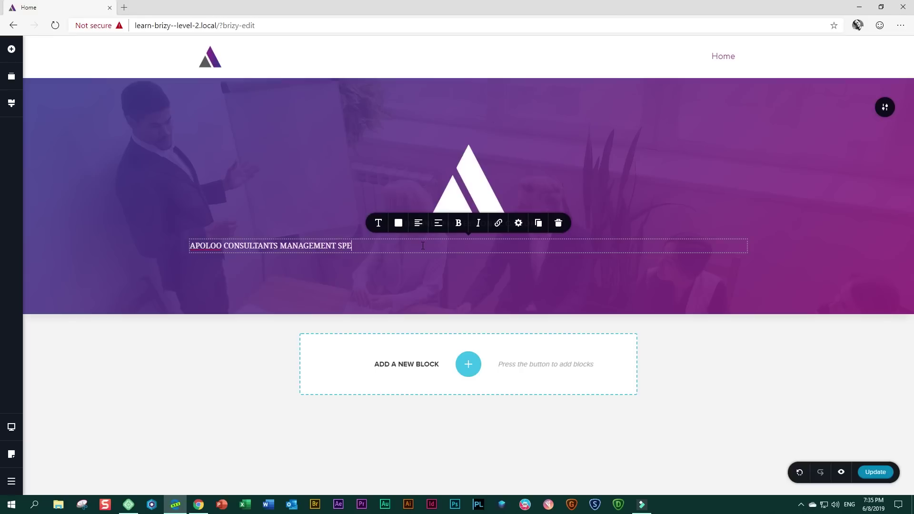
type("CIALISTS")
left_click_drag(216, 246, 223, 246)
key("BackSpace")
key("BackSpace")
type("LO")
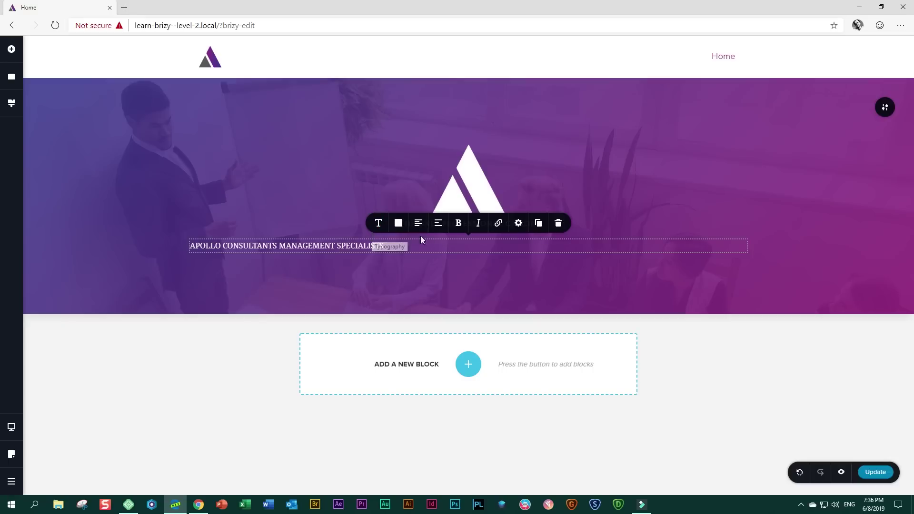
left_click(519, 224)
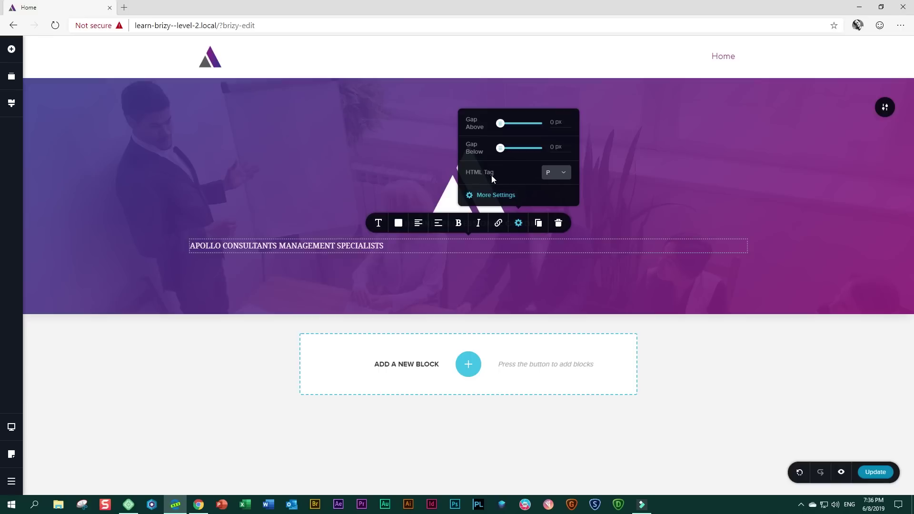
left_click(563, 174)
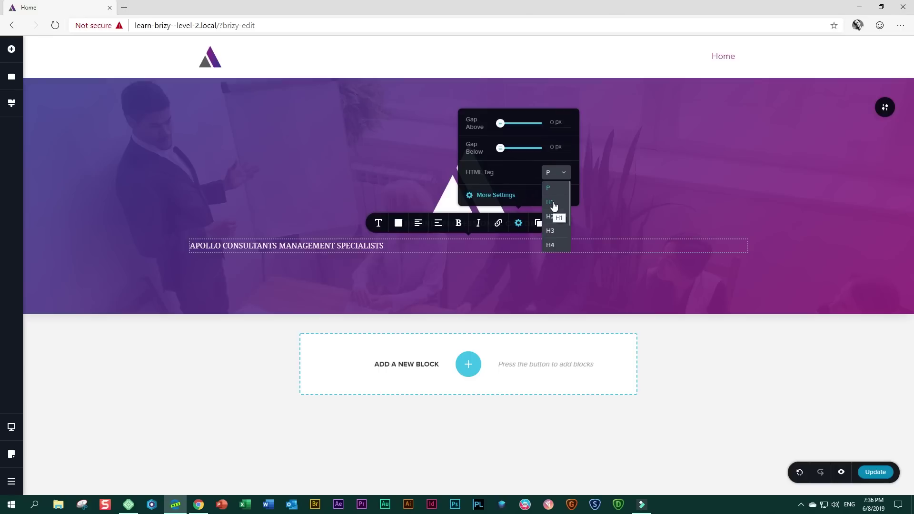
left_click(562, 173)
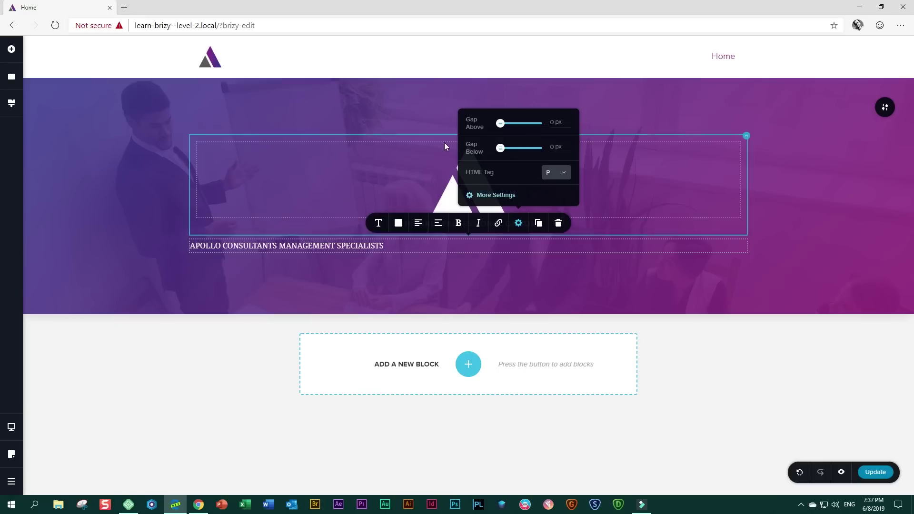
- Apply the Heading 1 typography style to the "APOLLO CONSULTANTS MANAGEMENT SPECIALISTS" text
left_click(378, 223)
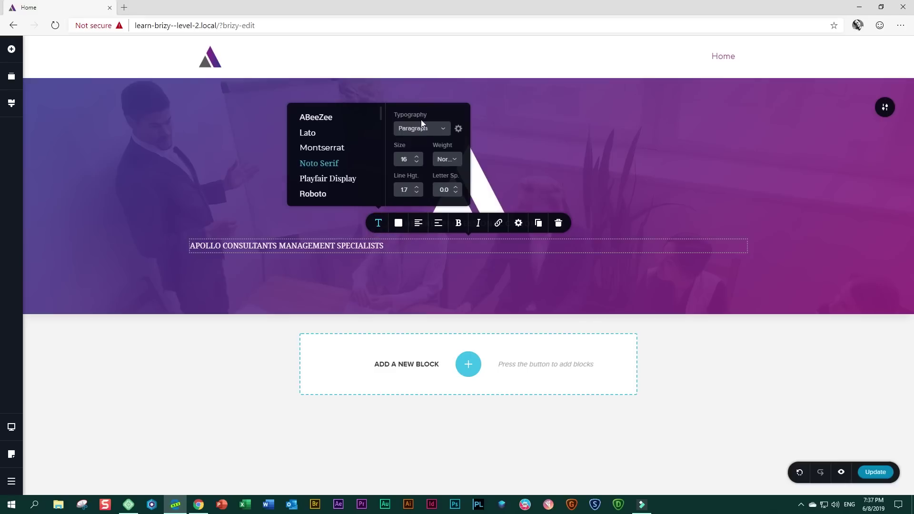
left_click(442, 131)
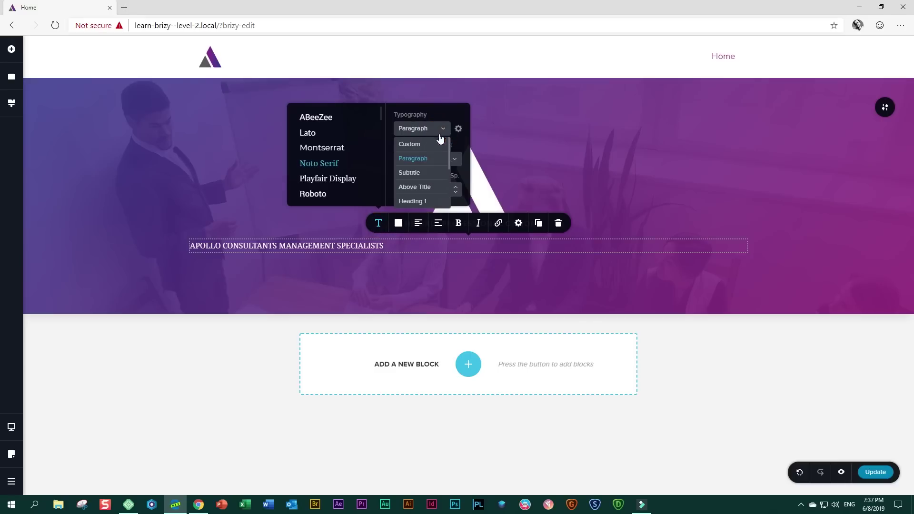
left_click(423, 202)
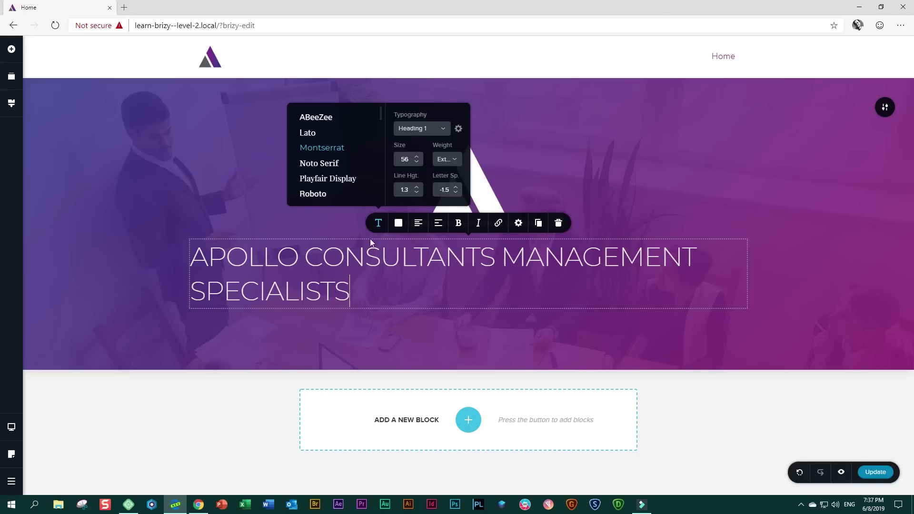
- Try the Noto Serif and Playfair Display fonts on the headline, and return it to the Heading 1 style
left_click(327, 164)
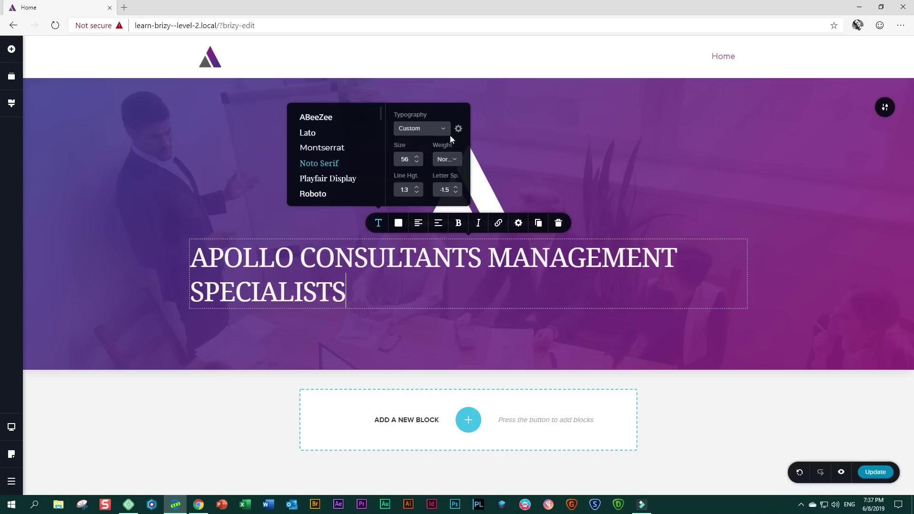
left_click(321, 182)
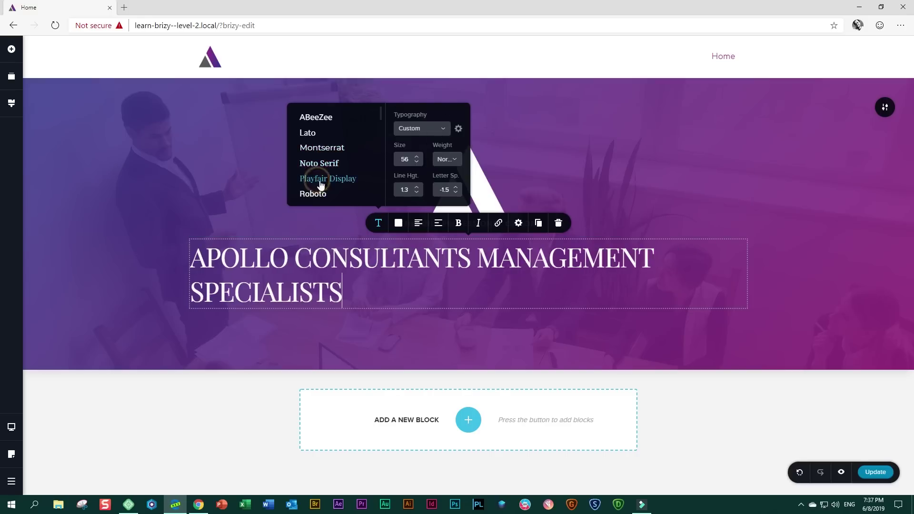
left_click(443, 131)
left_click(426, 201)
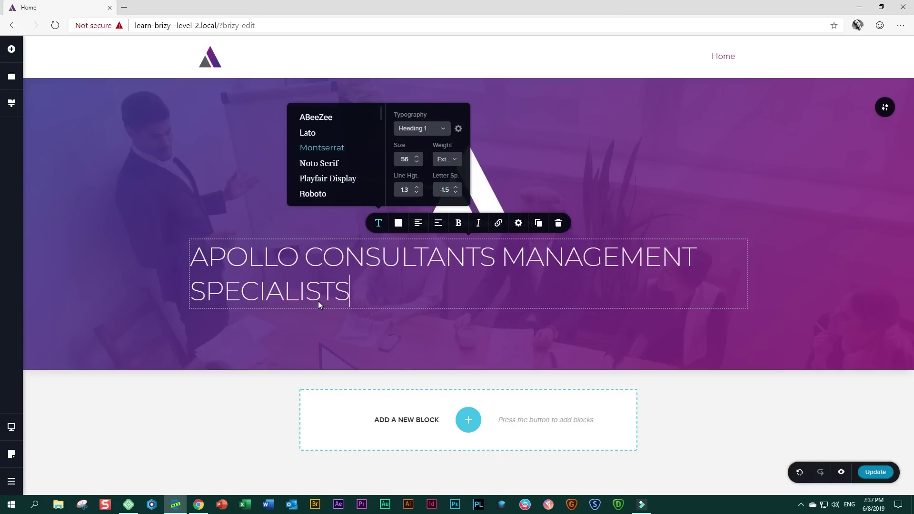
- Browse the fonts offered for the Heading 1 typography in the global styling settings
left_click(17, 108)
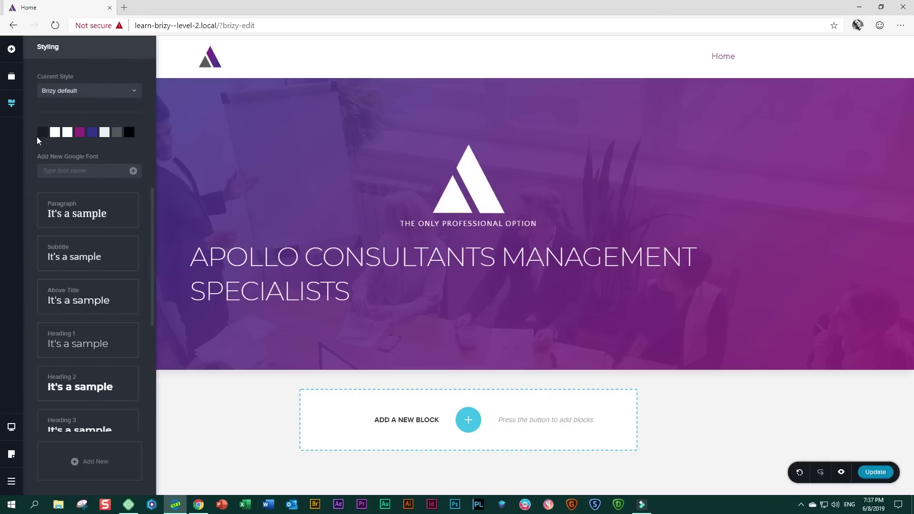
left_click(66, 339)
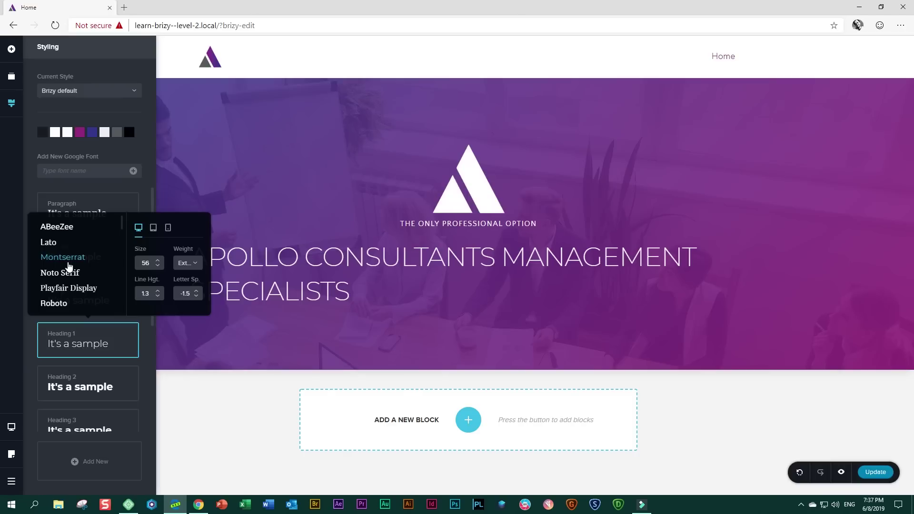
scroll(69, 265, "down", 3)
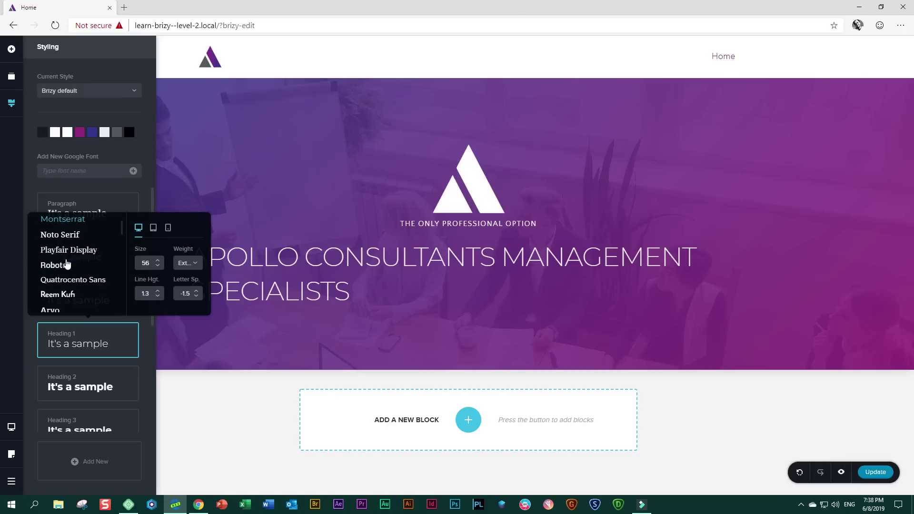
scroll(75, 258, "down", 4)
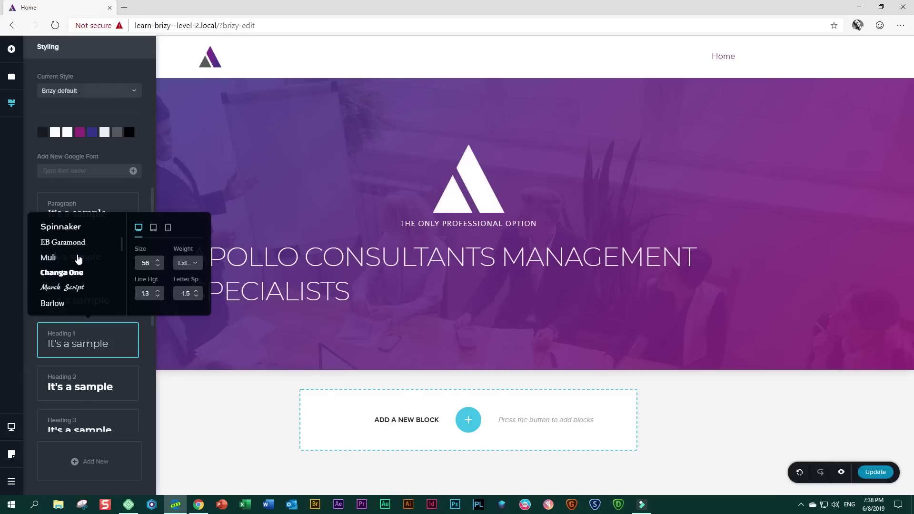
scroll(94, 257, "down", 5)
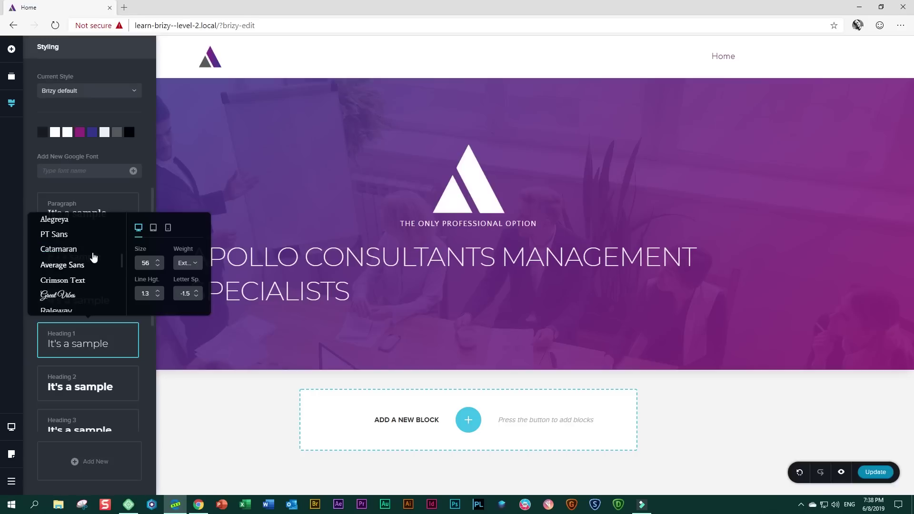
scroll(94, 258, "down", 5)
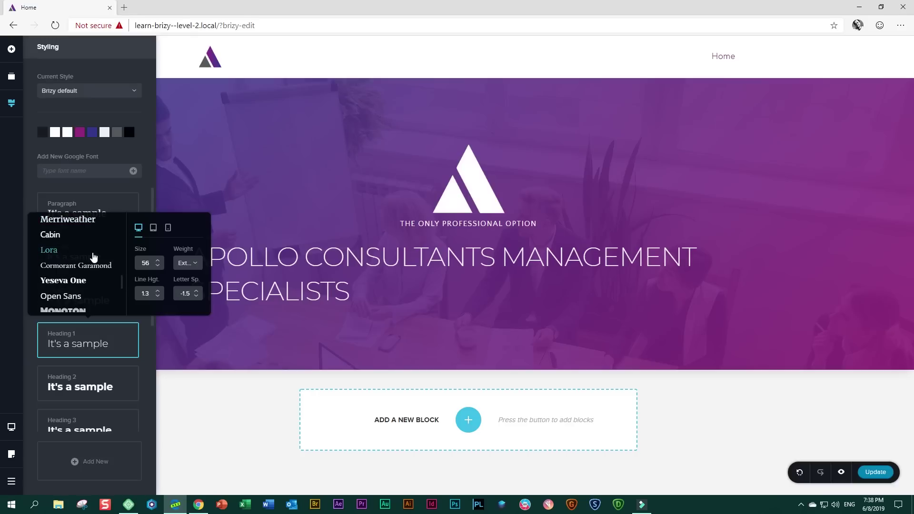
scroll(94, 258, "down", 3)
left_click(94, 258)
scroll(94, 258, "up", 12)
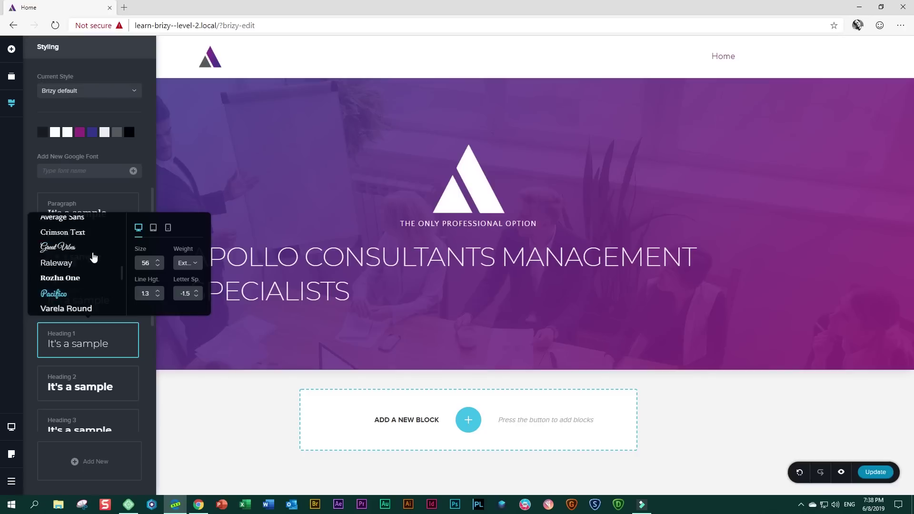
scroll(94, 257, "up", 1)
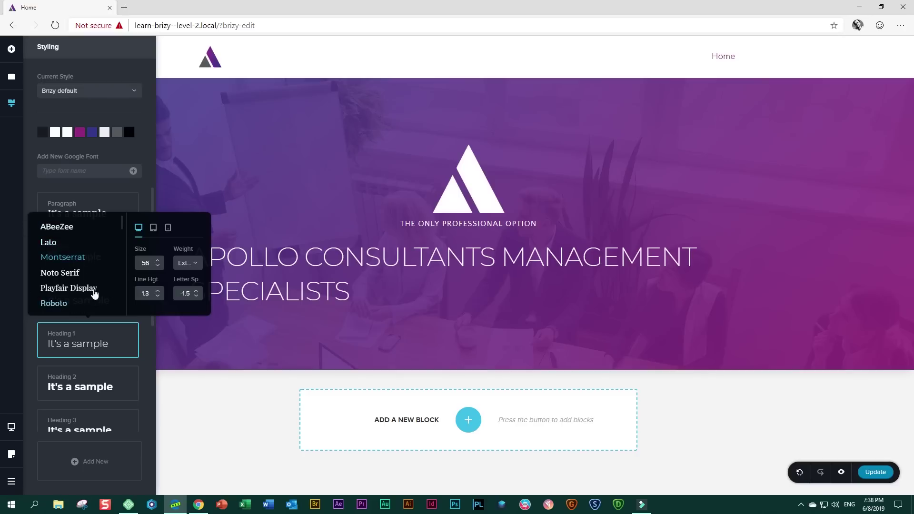
left_click(37, 186)
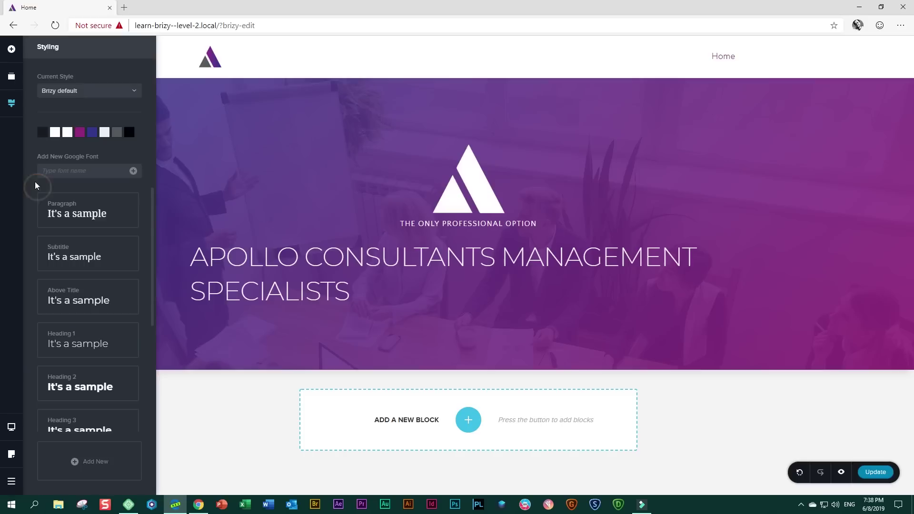
- Add the Google font Comfortaa to the site's global font list
left_click(84, 170)
type("COMFORTAA")
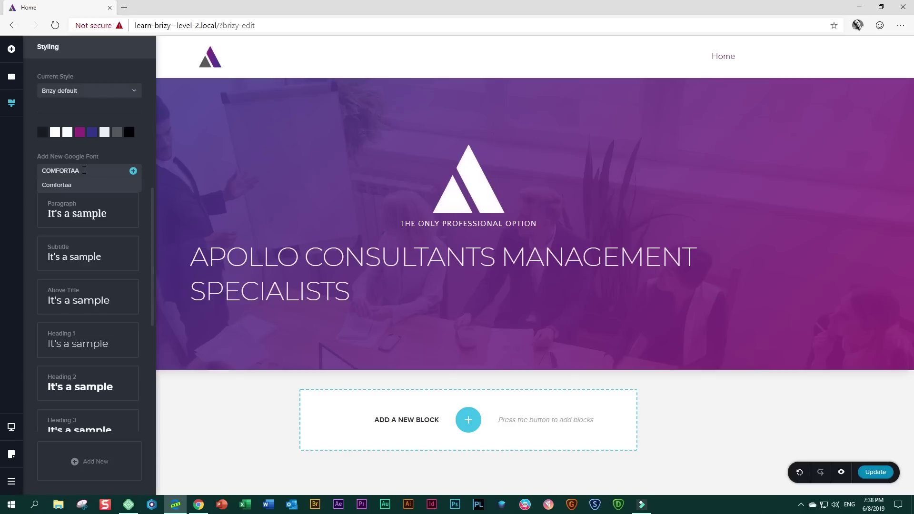
left_click(59, 186)
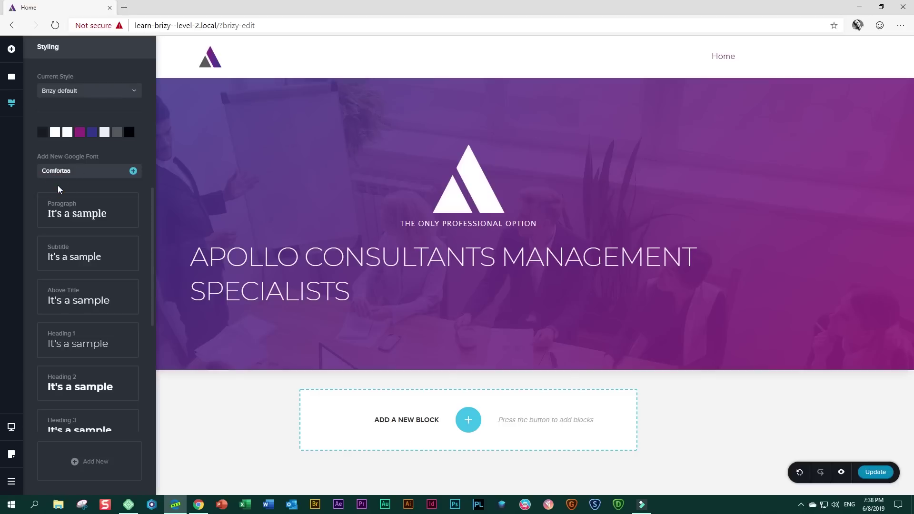
left_click(134, 173)
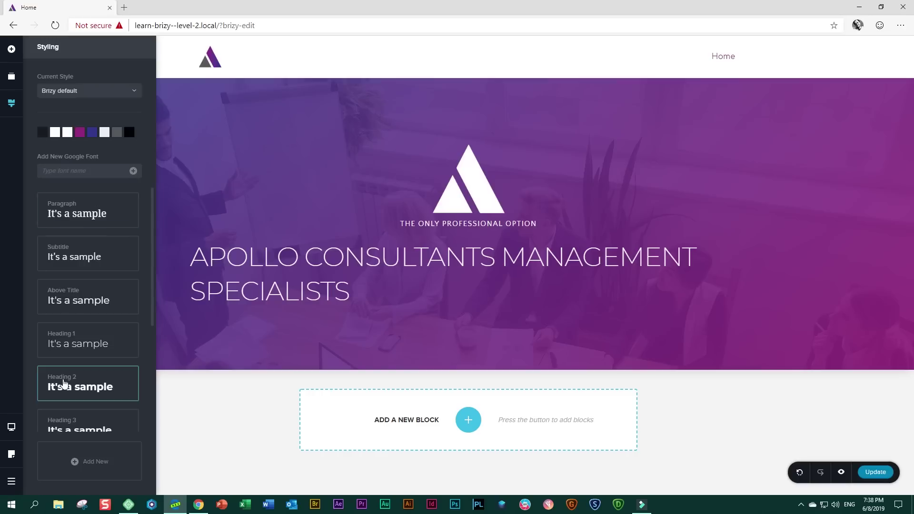
- Switch the global Heading 1 style to the Comfortaa font and set its line height to 1.2
left_click(67, 348)
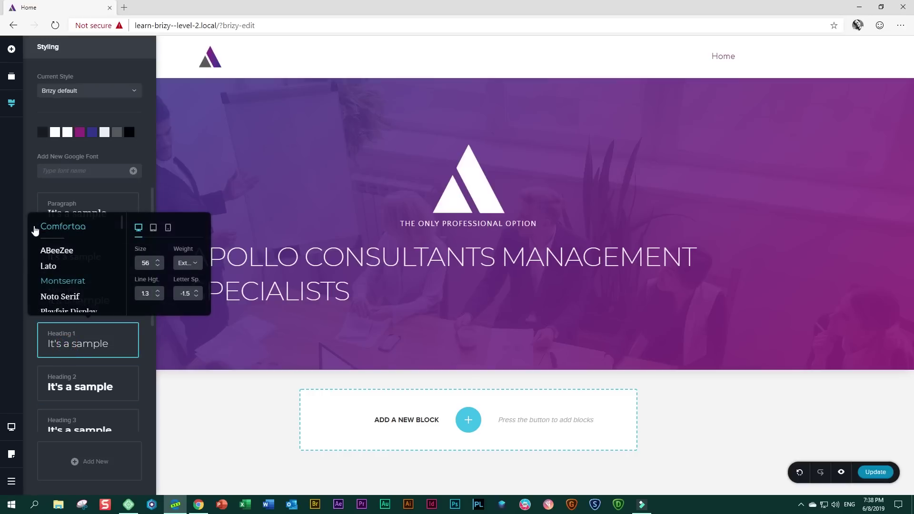
left_click(66, 229)
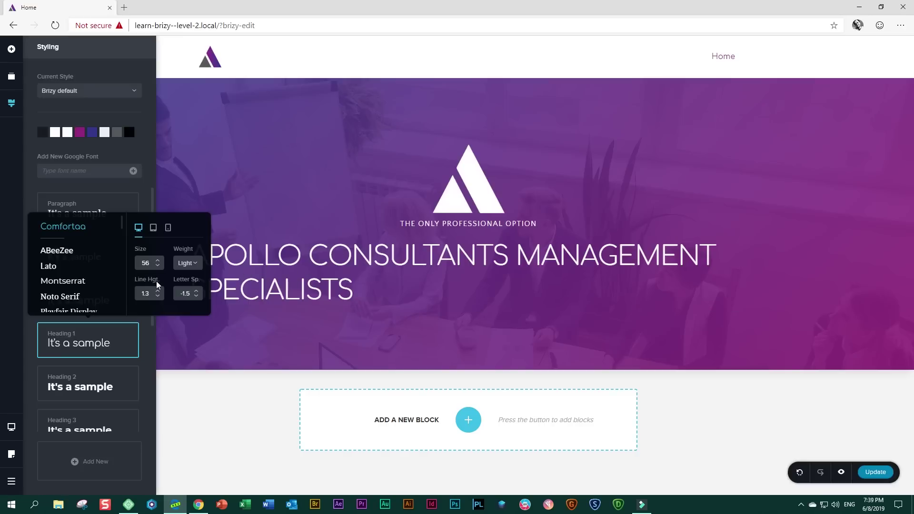
left_click(157, 297)
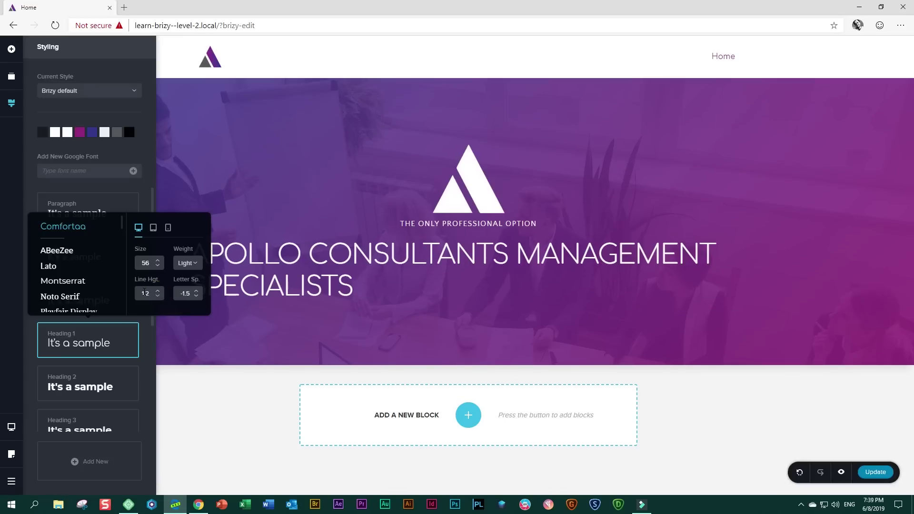
- Set the letter spacing of the global Heading 1 style to 3.5
left_click(196, 290)
left_click(196, 290)
left_click(196, 290)
left_click(195, 290)
left_click(195, 290)
left_click(196, 290)
left_click(195, 290)
left_click(196, 291)
left_click(196, 290)
left_click(196, 291)
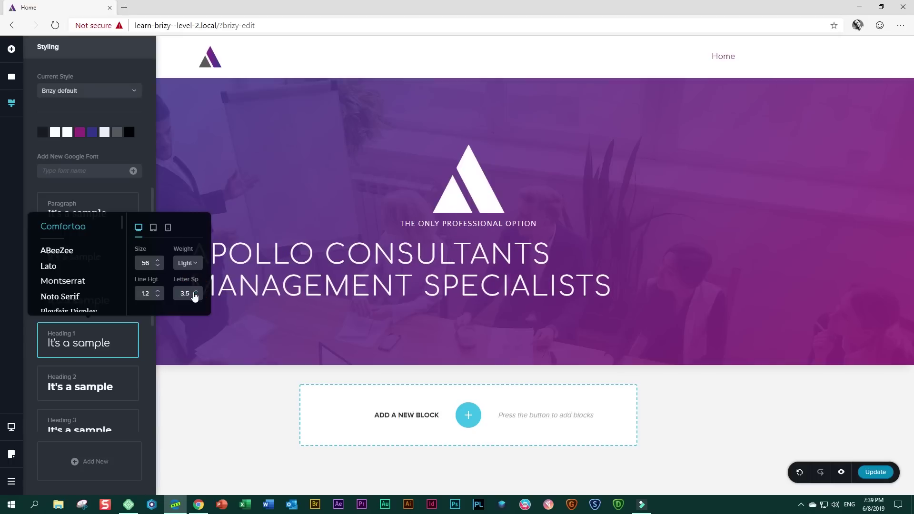
- Centre-align the "APOLLO CONSULTANTS MANAGEMENT SPECIALISTS" headline in the hero block
left_click(421, 287)
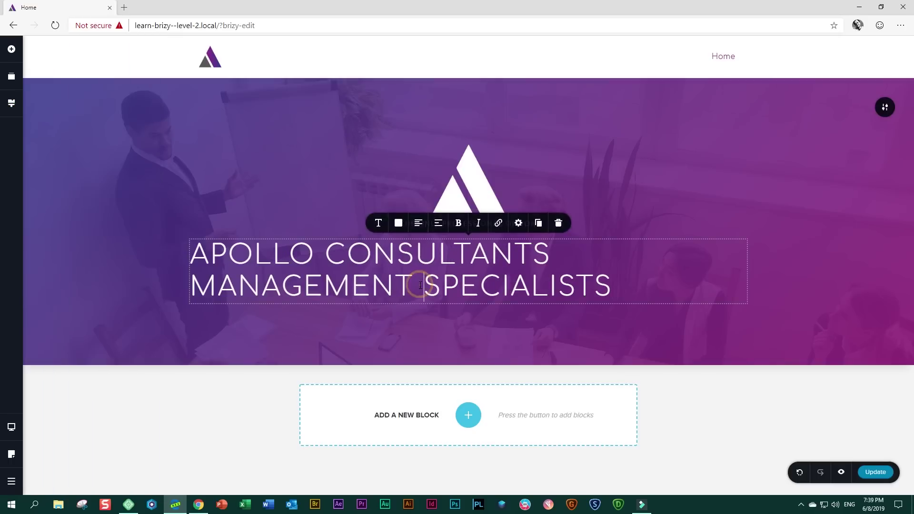
left_click(419, 224)
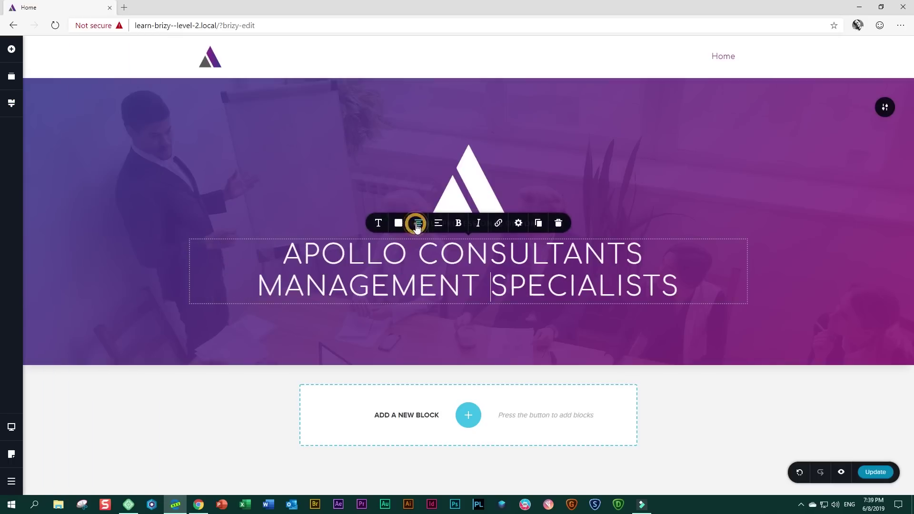
left_click(804, 273)
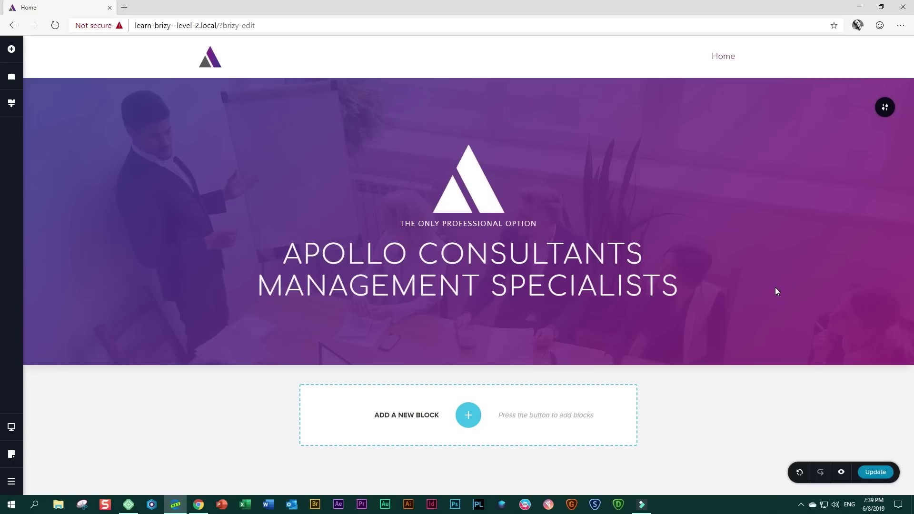
- Insert a spacer between the tagline and the headline and set its height to 65 px
left_click(12, 51)
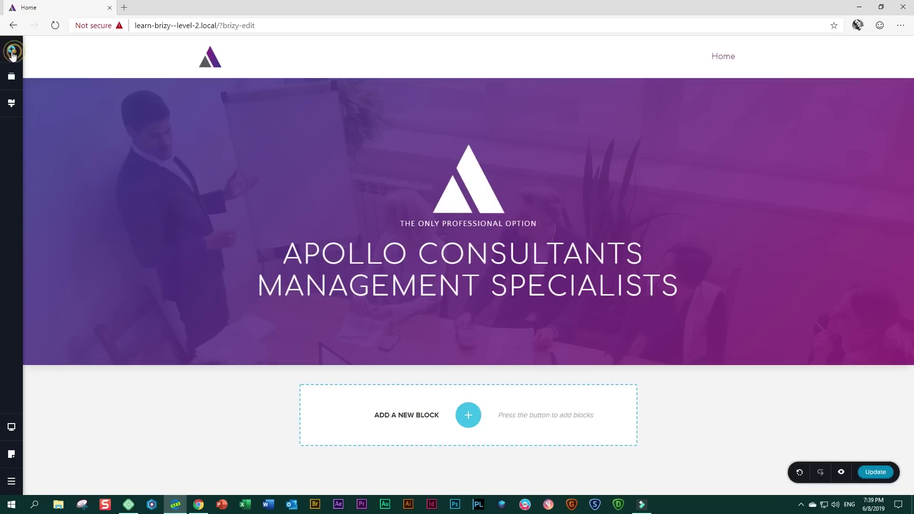
left_click_drag(121, 133, 447, 233)
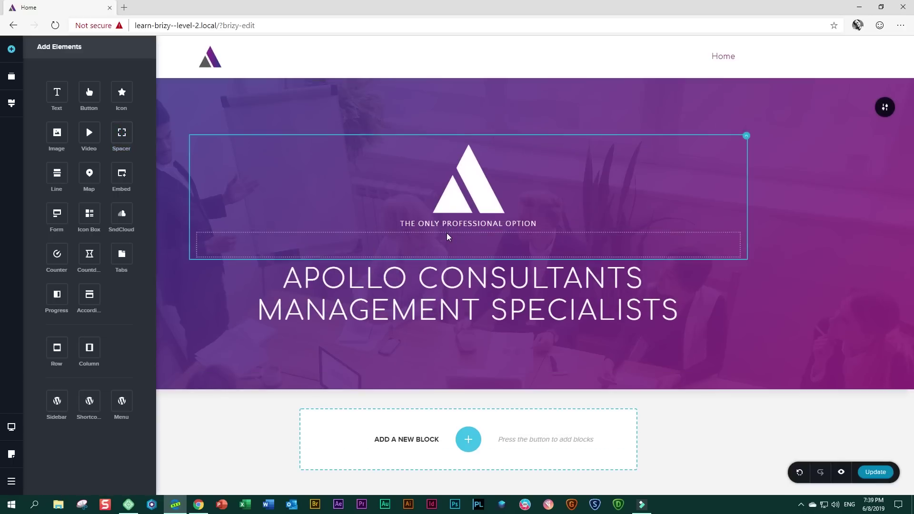
left_click(424, 245)
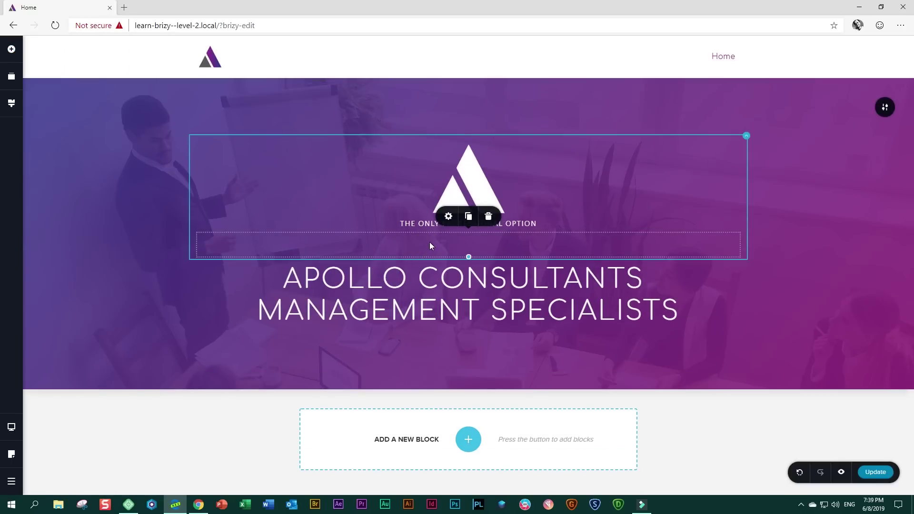
left_click(449, 216)
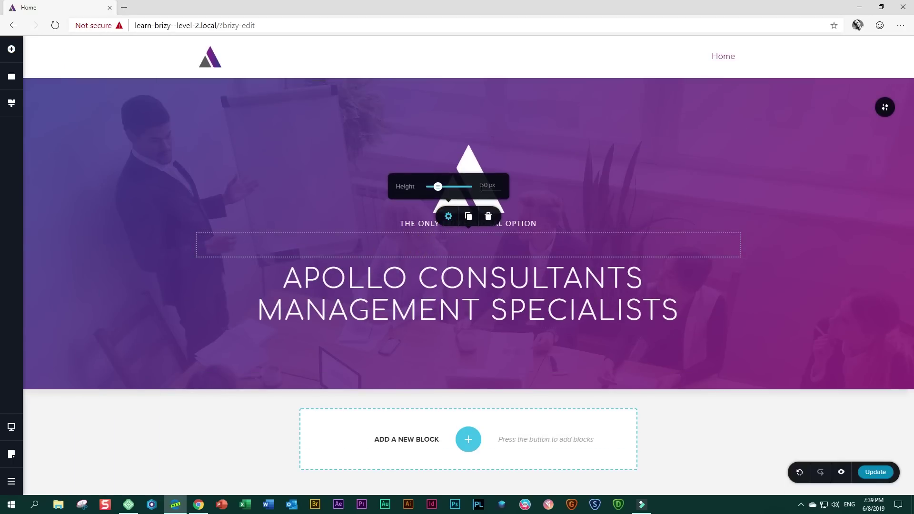
double_click(485, 185)
type("65")
left_click(801, 283)
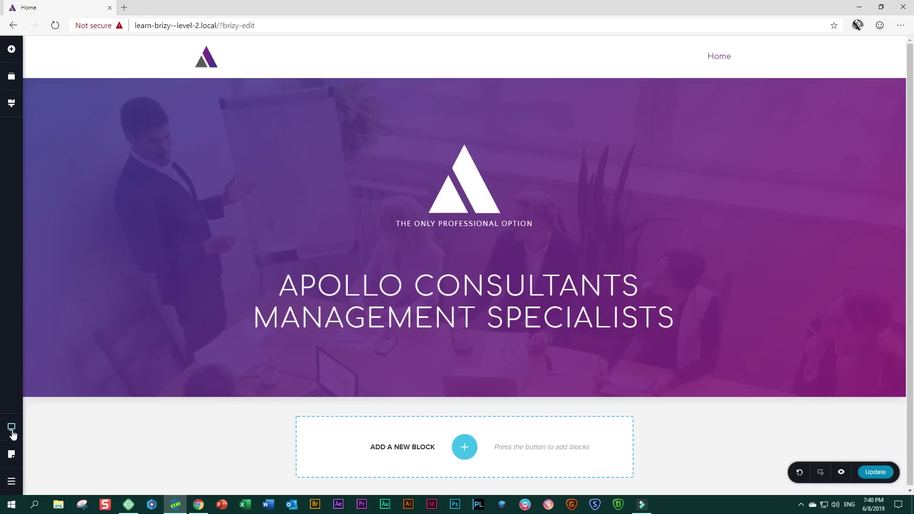
- Switch to tablet view and reduce the height of the spacer above the headline to 10 px
mouse_move(13, 431)
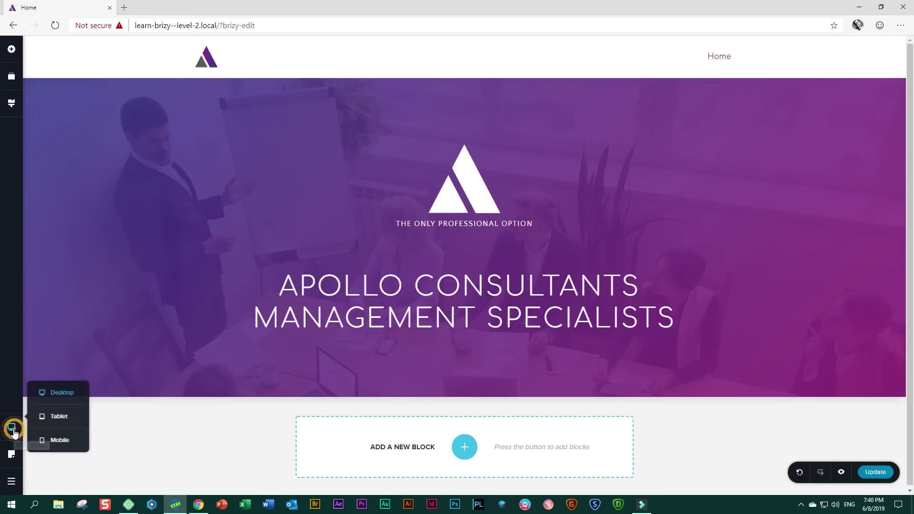
left_click(57, 416)
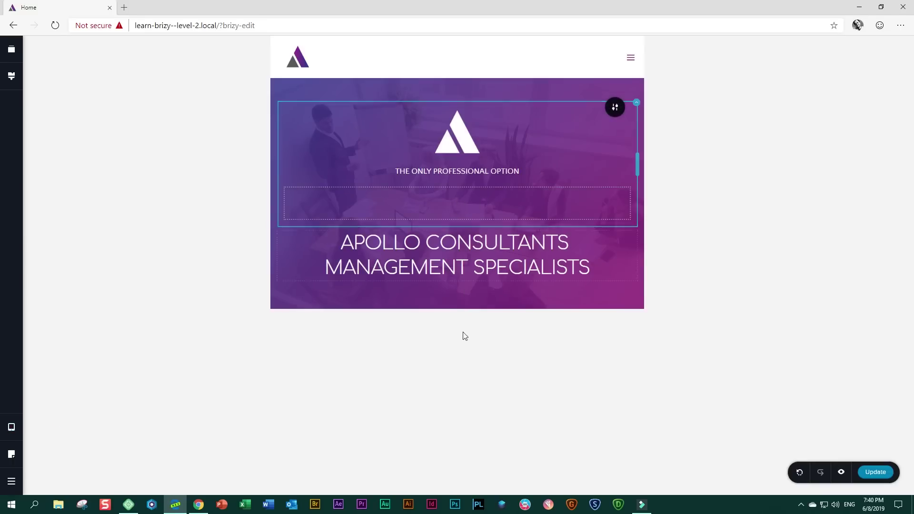
left_click(458, 210)
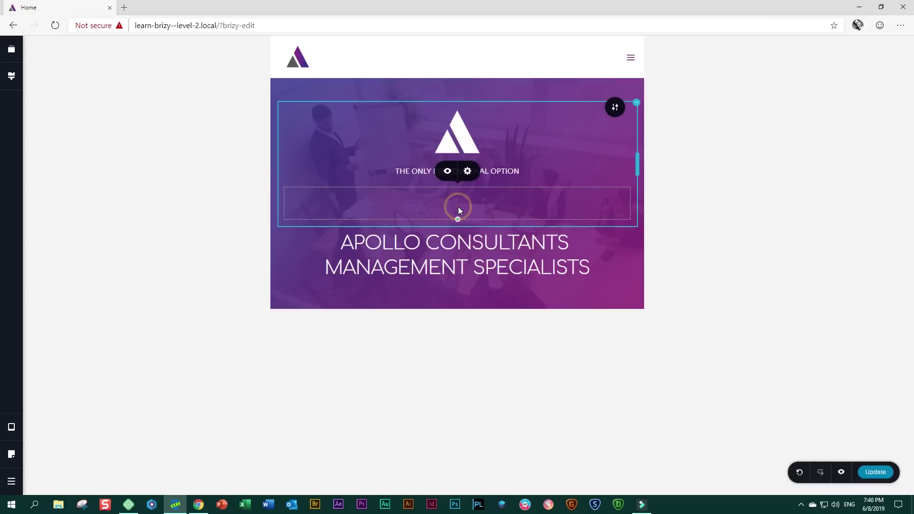
left_click_drag(458, 217, 459, 197)
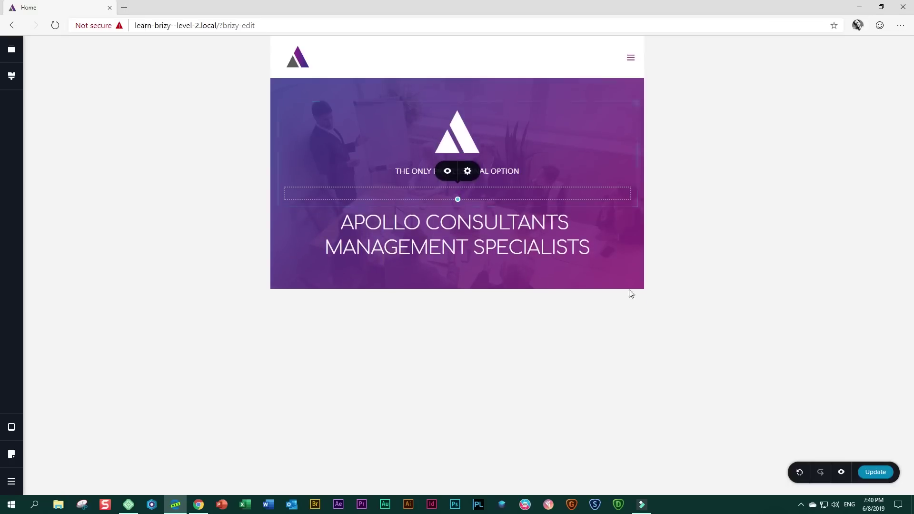
left_click(458, 198)
left_click_drag(458, 198, 459, 192)
left_click(618, 247)
left_click(627, 265)
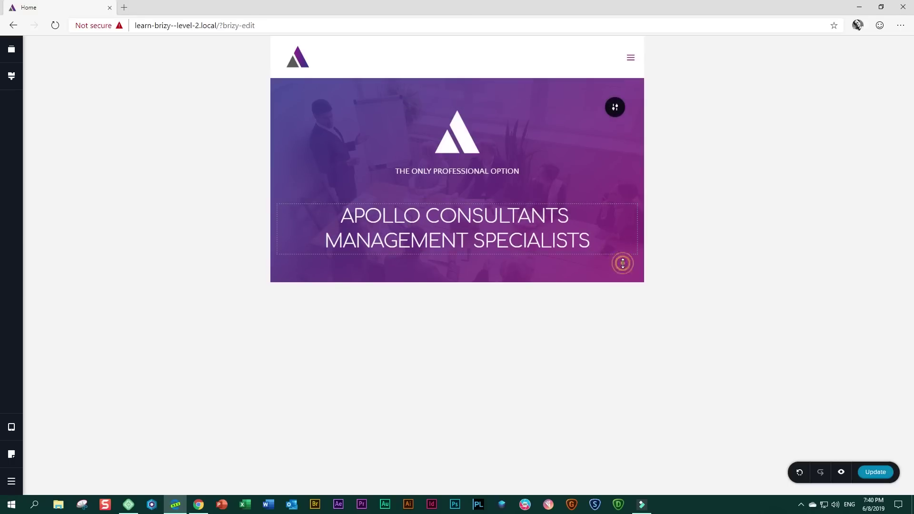
left_click(448, 191)
left_click(467, 171)
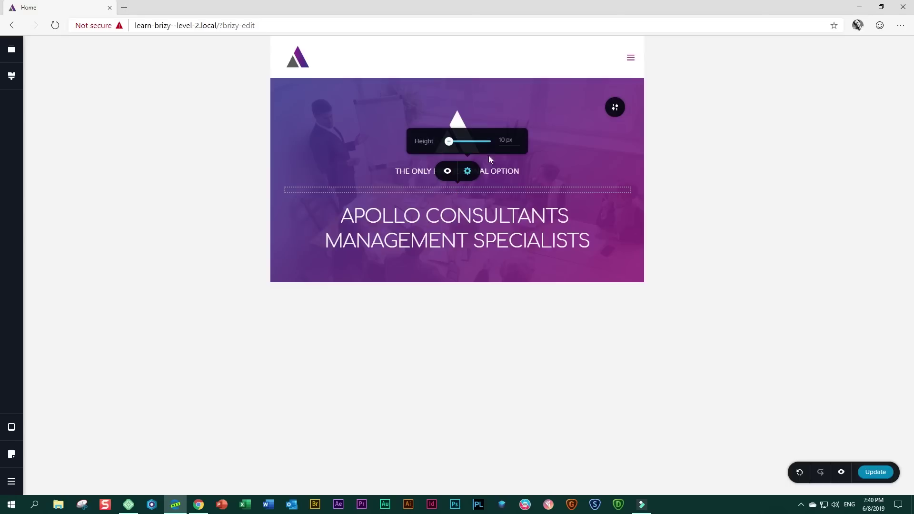
left_click(301, 261)
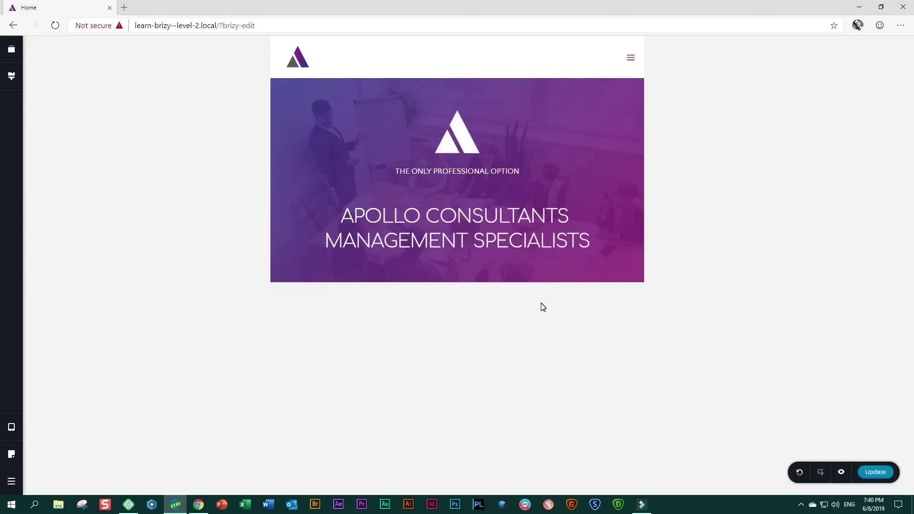
- In mobile view, shorten the spacer above the headline and increase the hero block's bottom and top padding
left_click(12, 429)
left_click(61, 444)
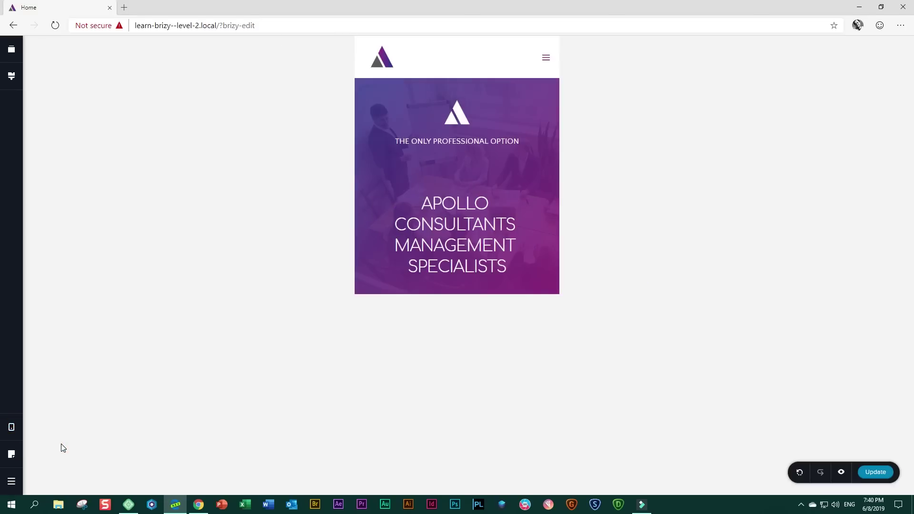
left_click(463, 170)
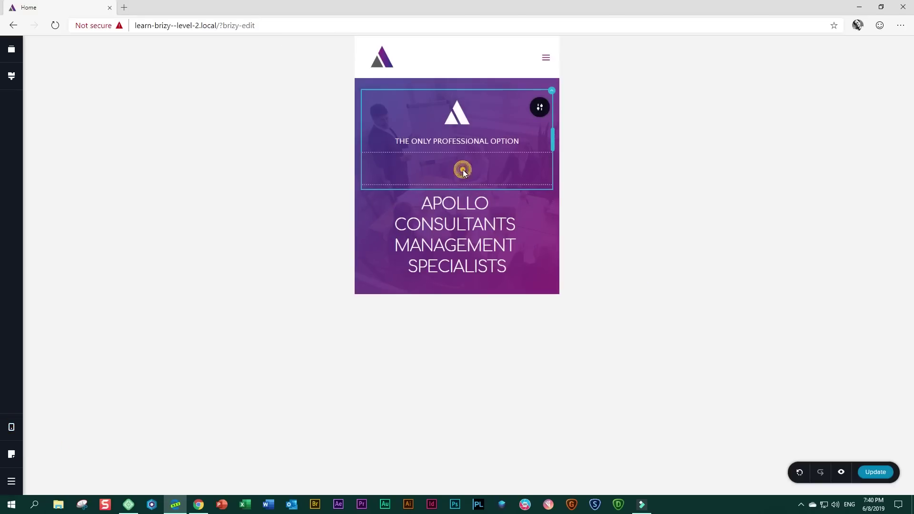
left_click_drag(458, 184, 458, 165)
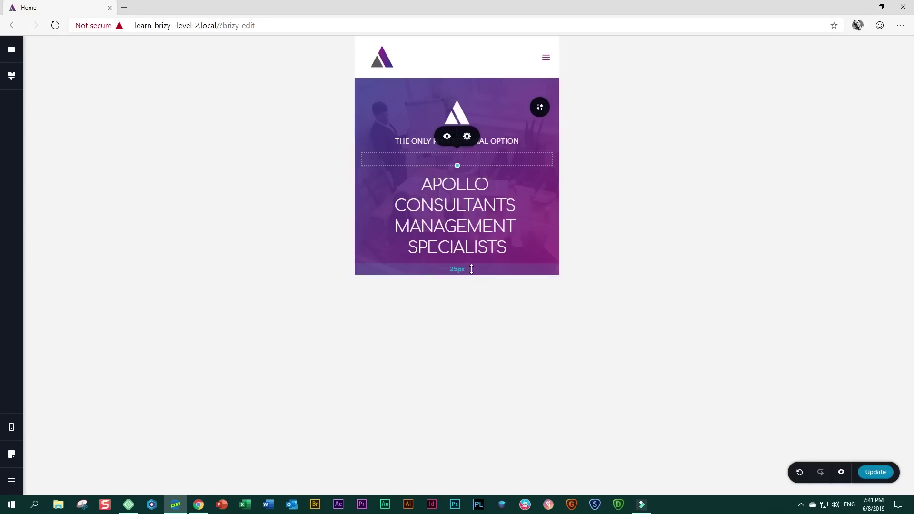
left_click_drag(472, 268, 470, 281)
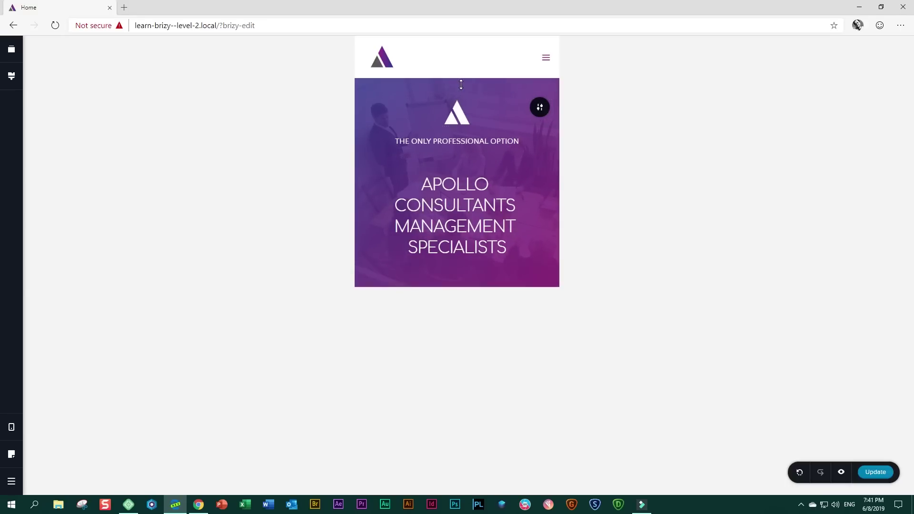
left_click_drag(476, 84, 475, 97)
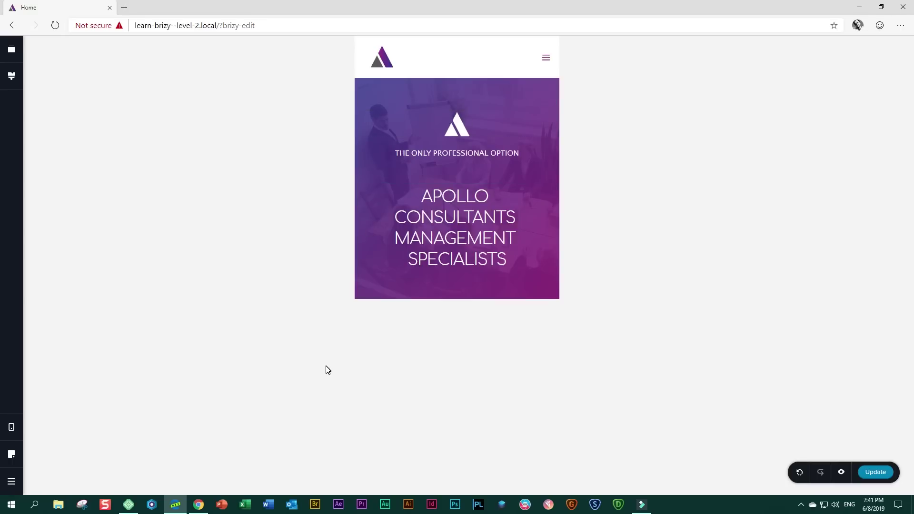
- Check the hero block in tablet view and return the editor to desktop view
left_click(11, 427)
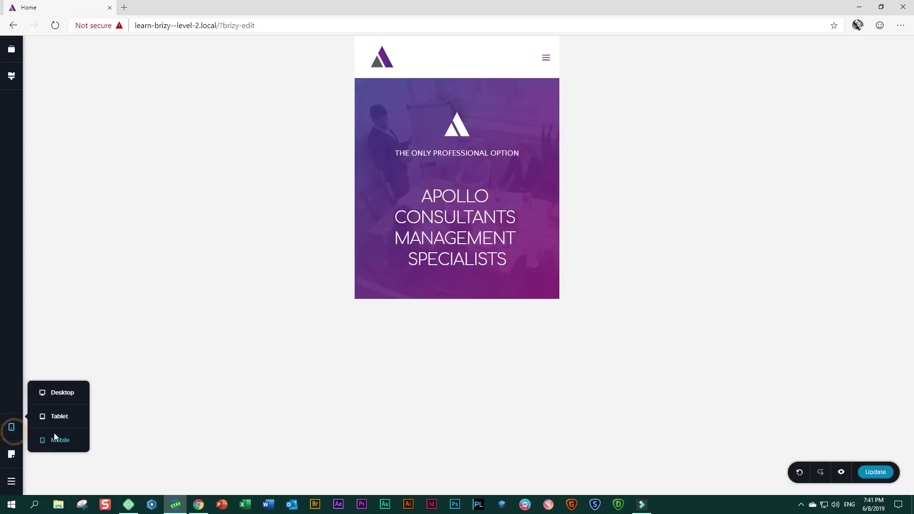
left_click(56, 417)
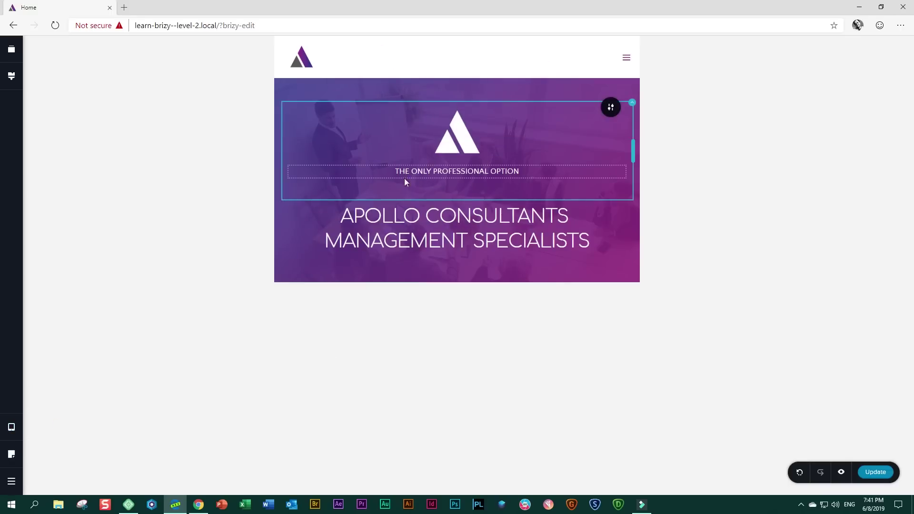
left_click(12, 427)
left_click(51, 392)
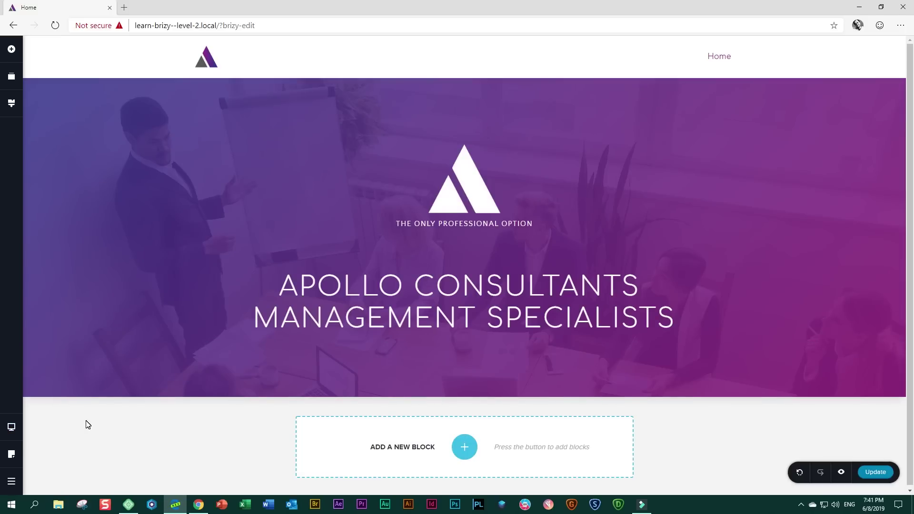
- Save the page and open its preview in a new tab
key("ctrl+s")
left_click(842, 473)
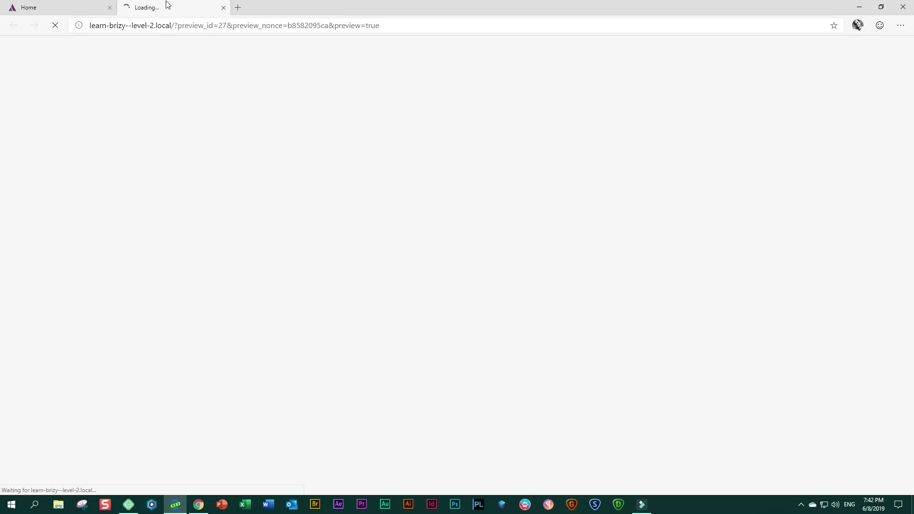